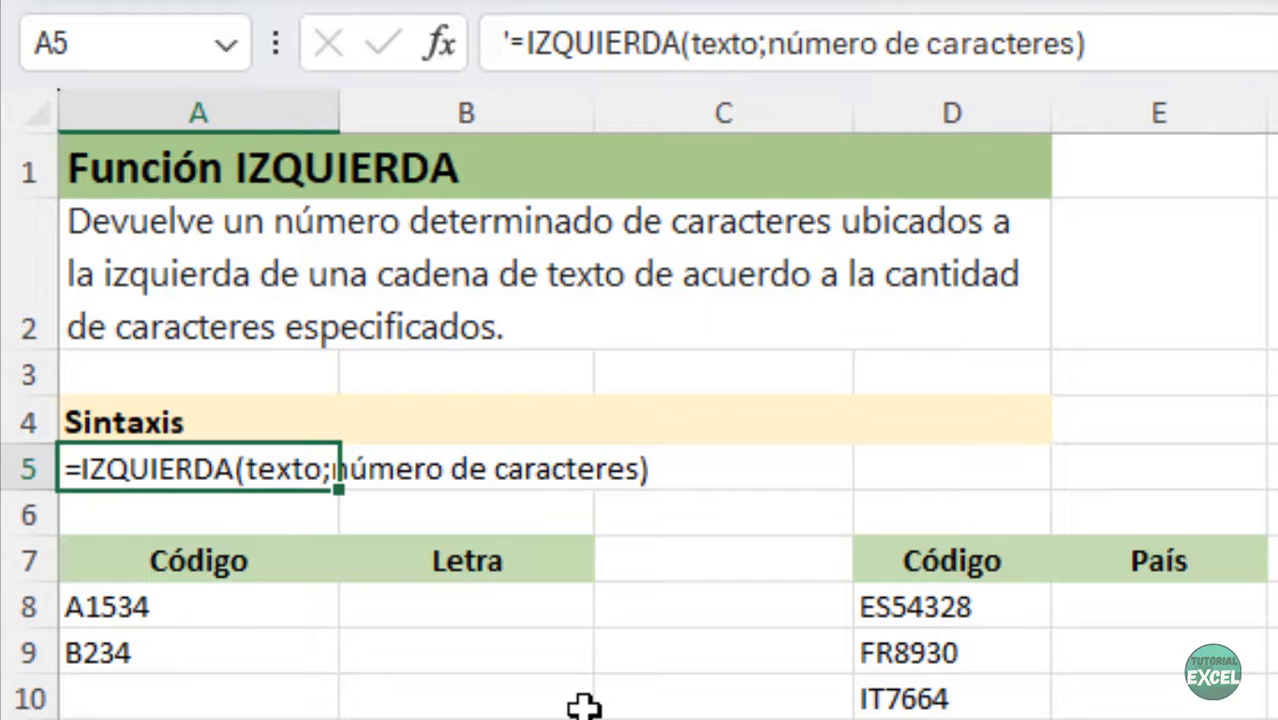
# - Enter =IZQUIERDA(A8) in B8 and fill it down to B9, giving A and B
pyautogui.click(214, 621)
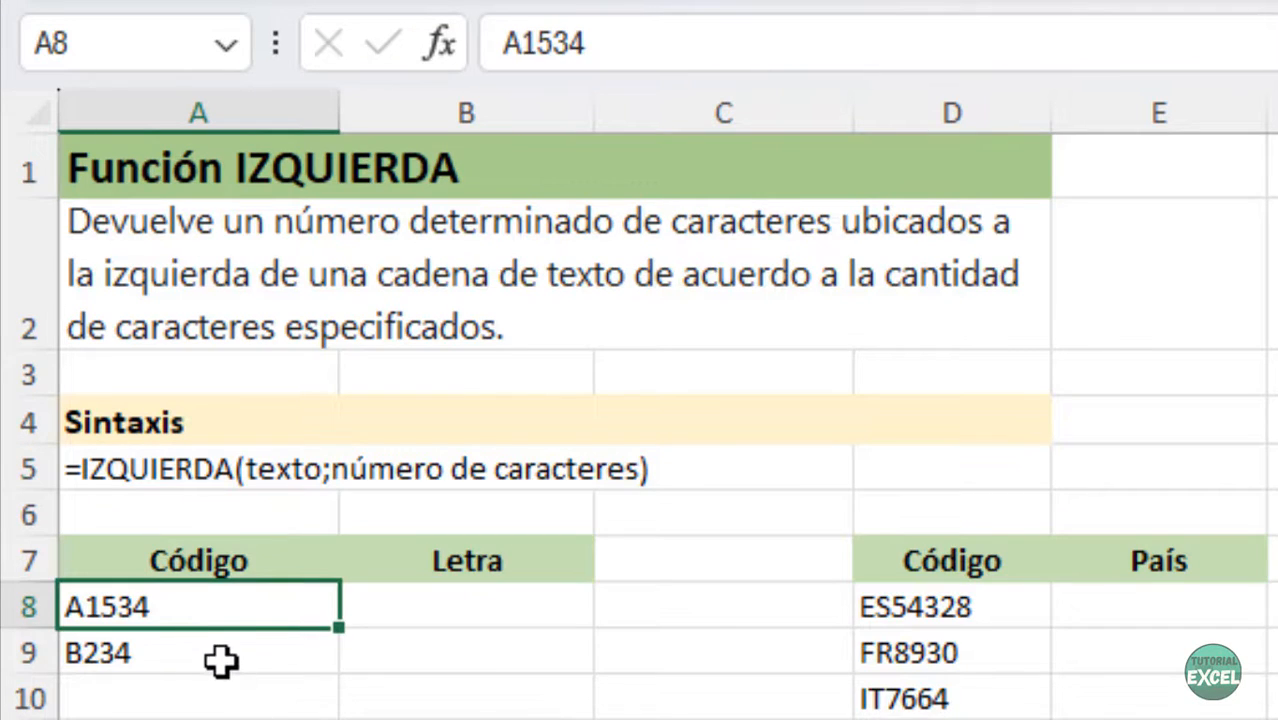
pyautogui.click(221, 659)
pyautogui.click(435, 612)
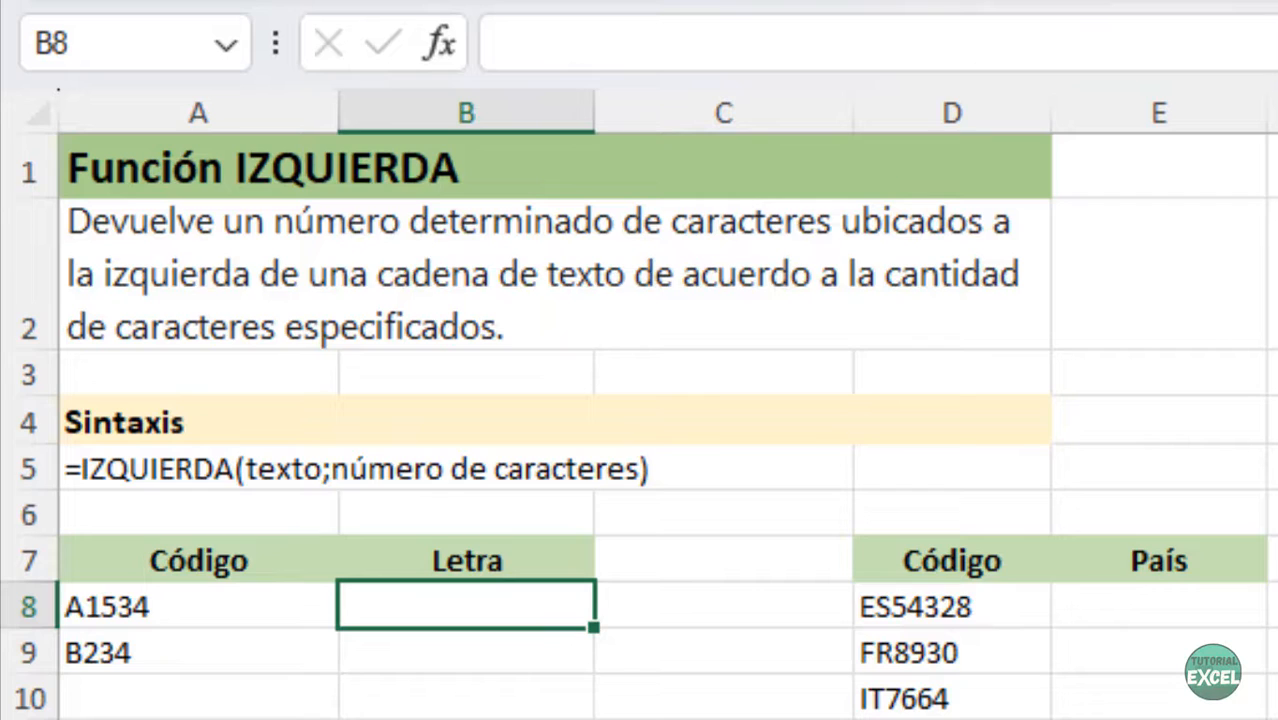
pyautogui.write('=iz')
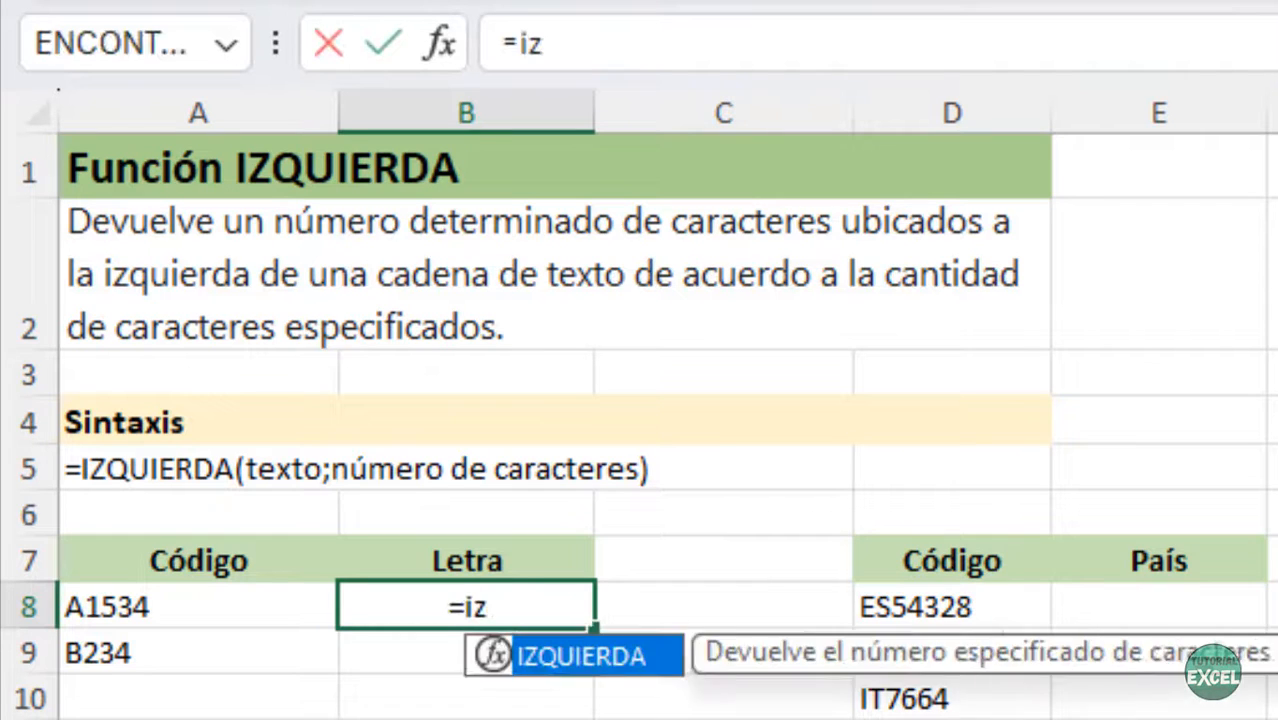
pyautogui.write('quierda(')
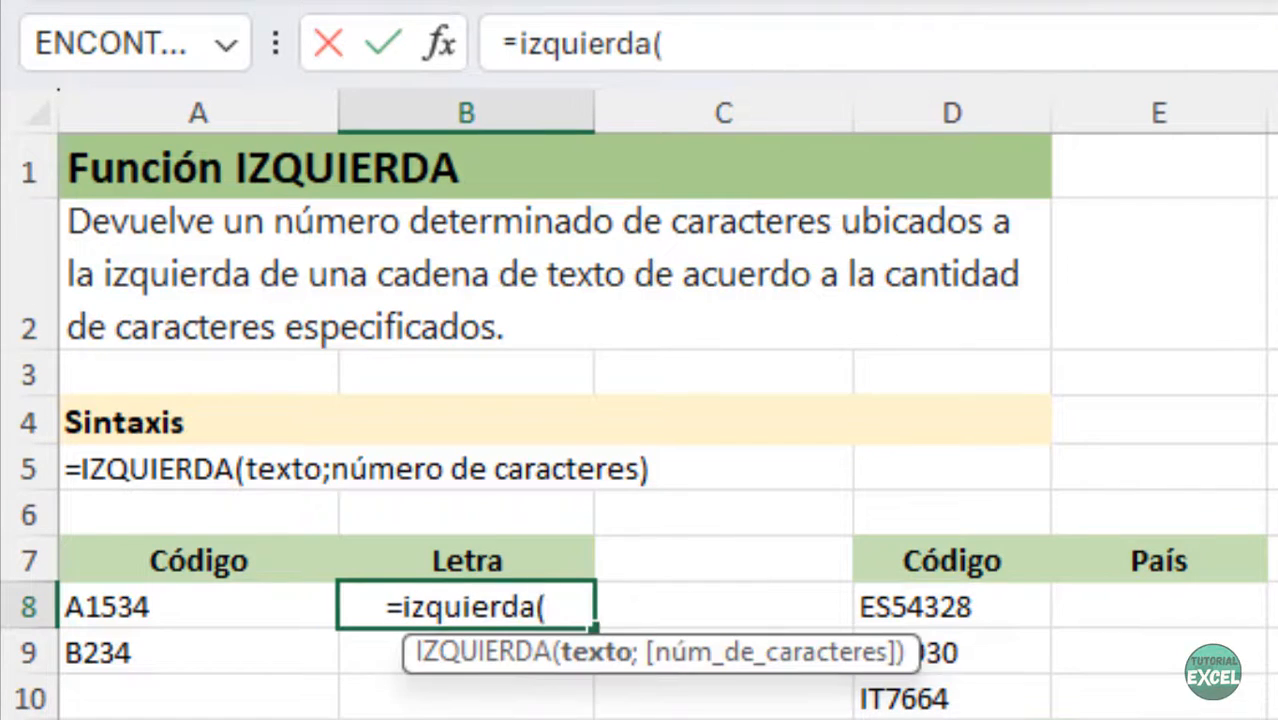
pyautogui.click(172, 618)
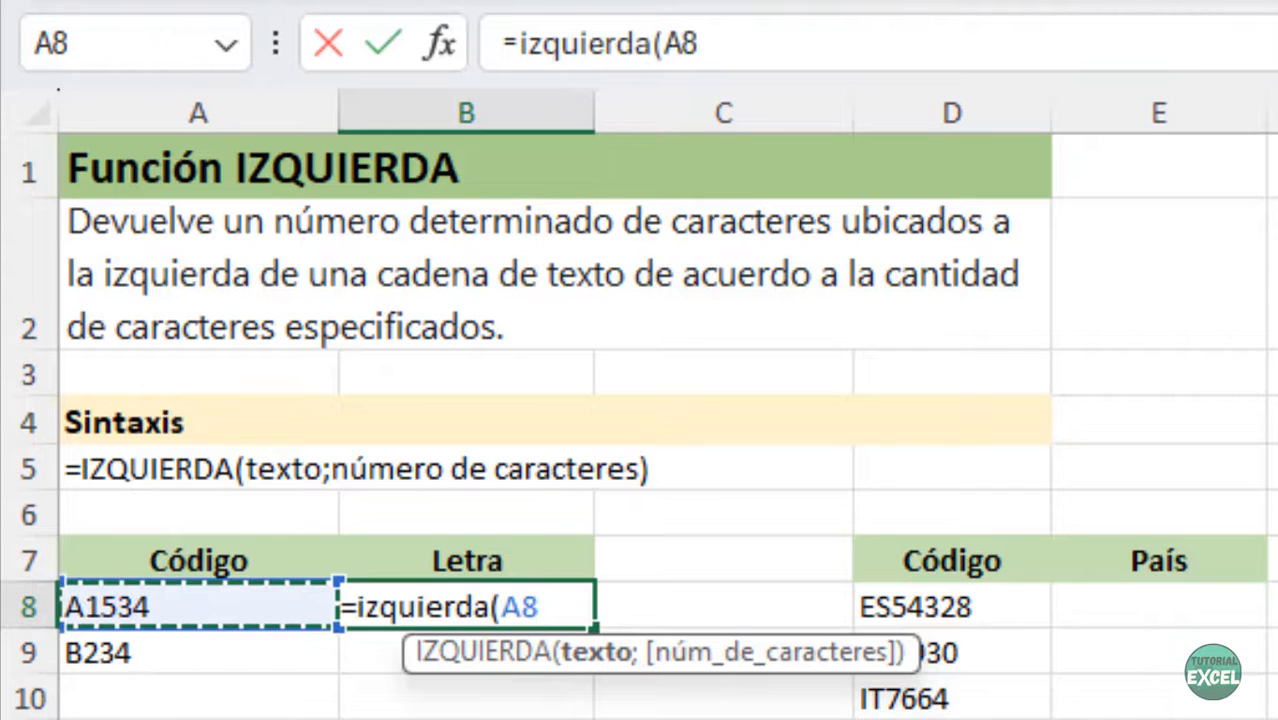
pyautogui.write(')')
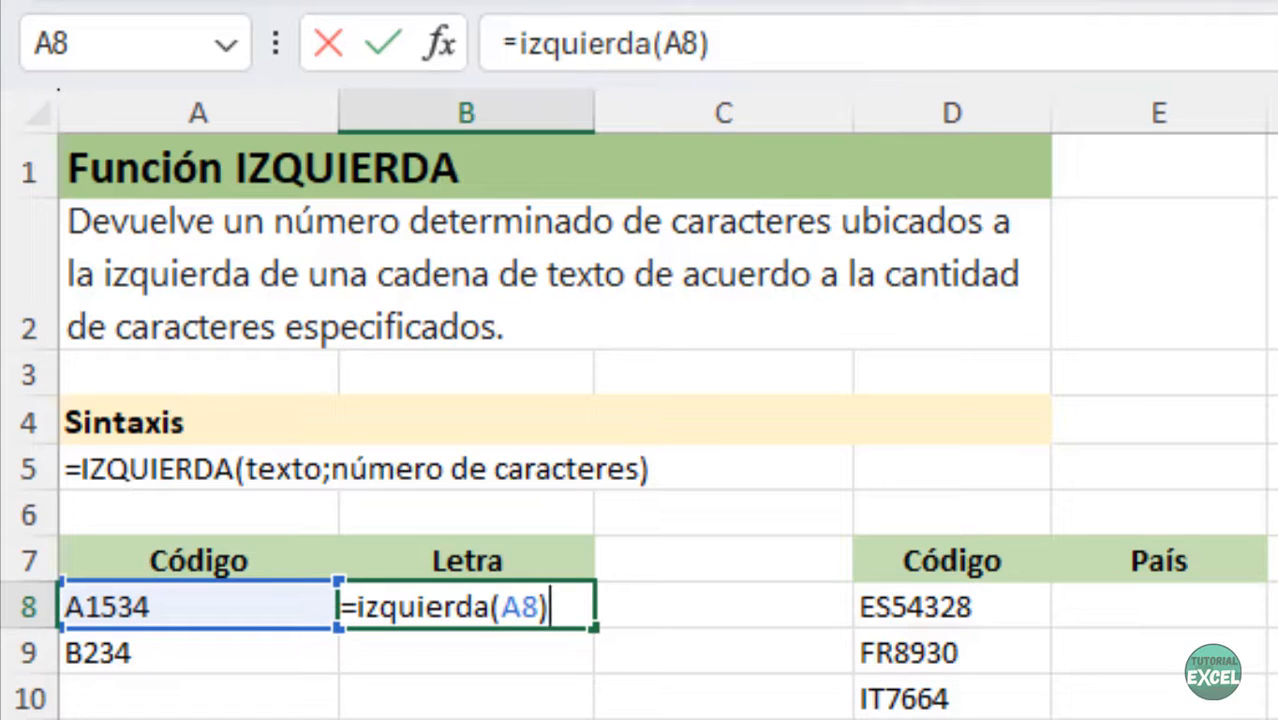
pyautogui.press('Return')
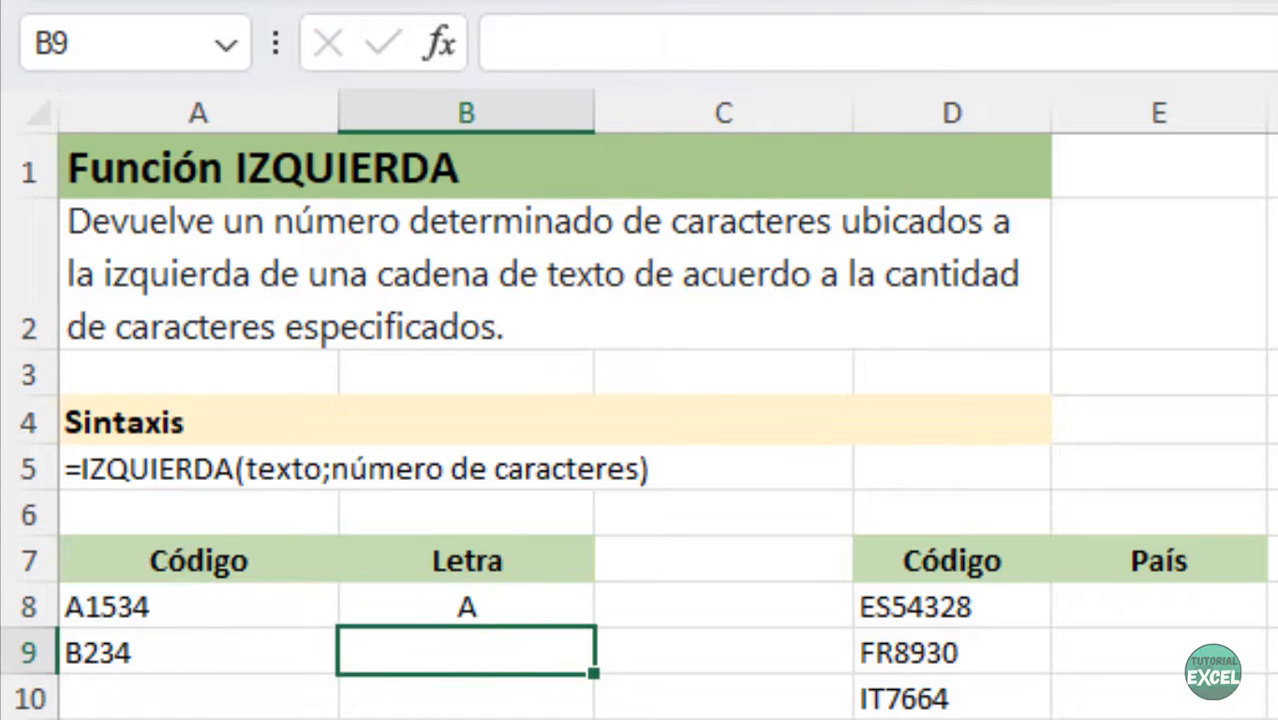
pyautogui.click(516, 606)
pyautogui.moveTo(595, 626); pyautogui.dragTo(595, 668)
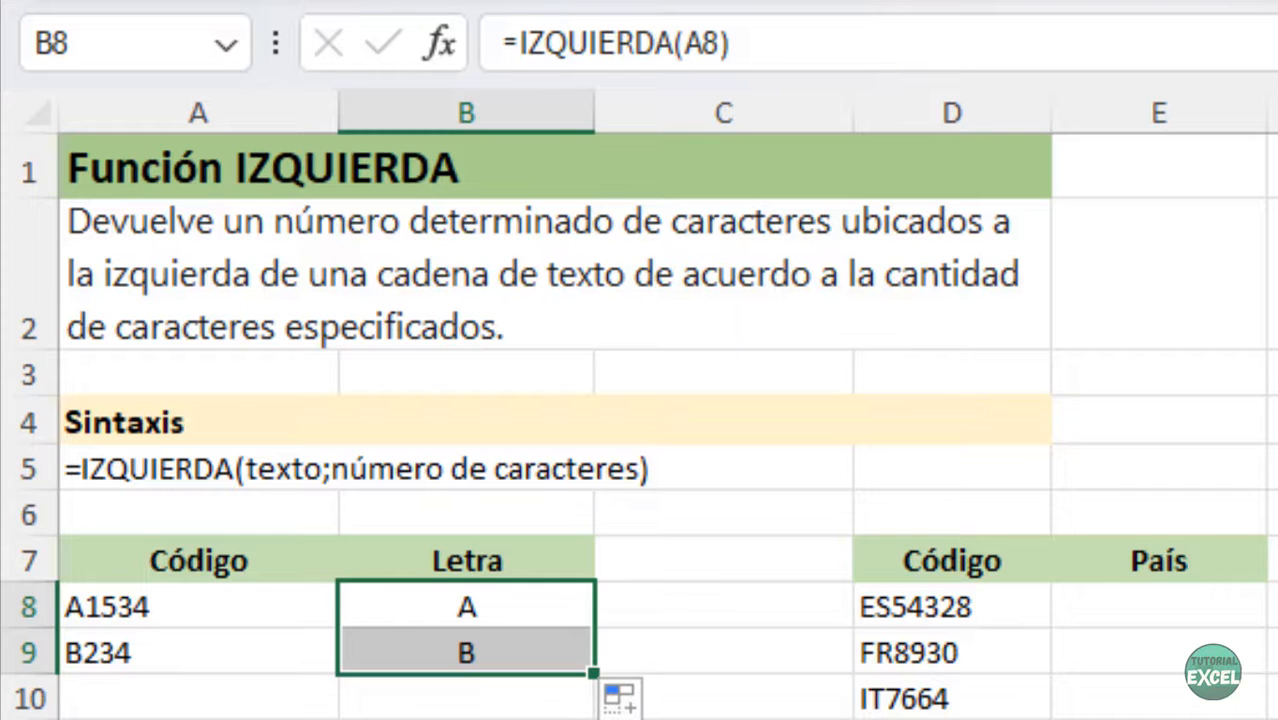
pyautogui.click(1133, 608)
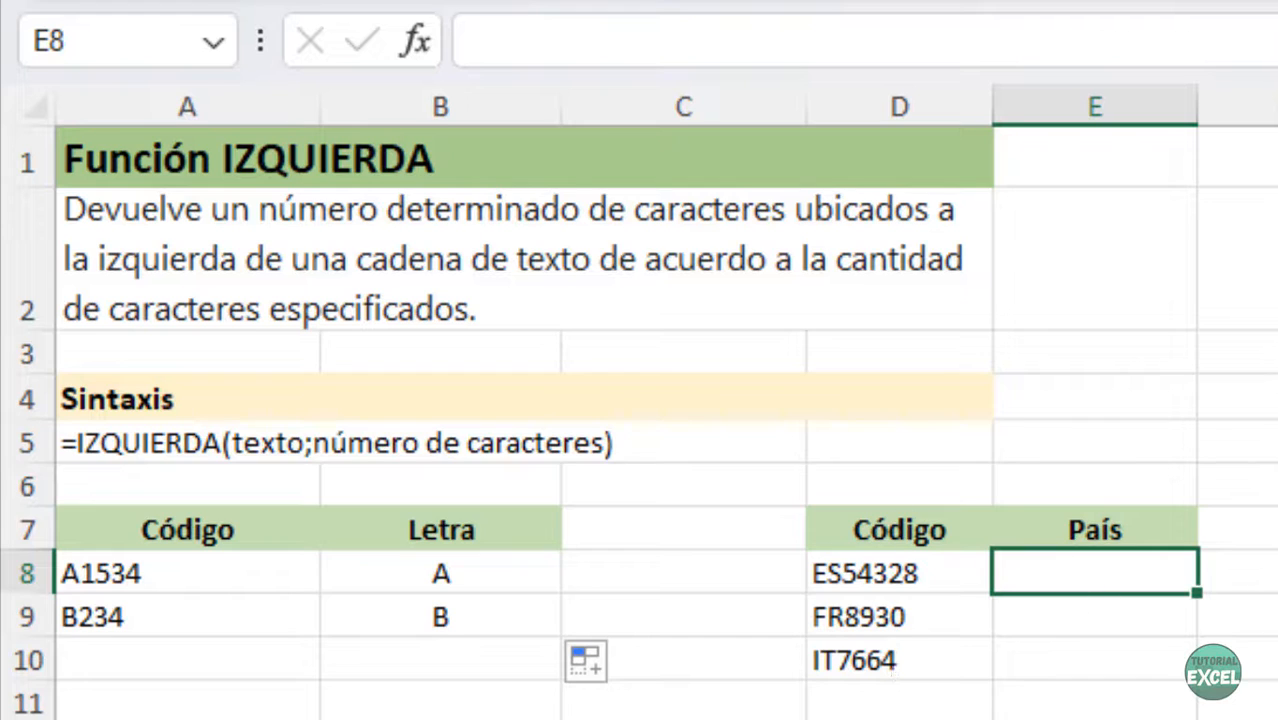
# - Enter =IZQUIERDA(D8;2) in E8 and fill it down to E10, giving ES, FR and IT
pyautogui.write('=')
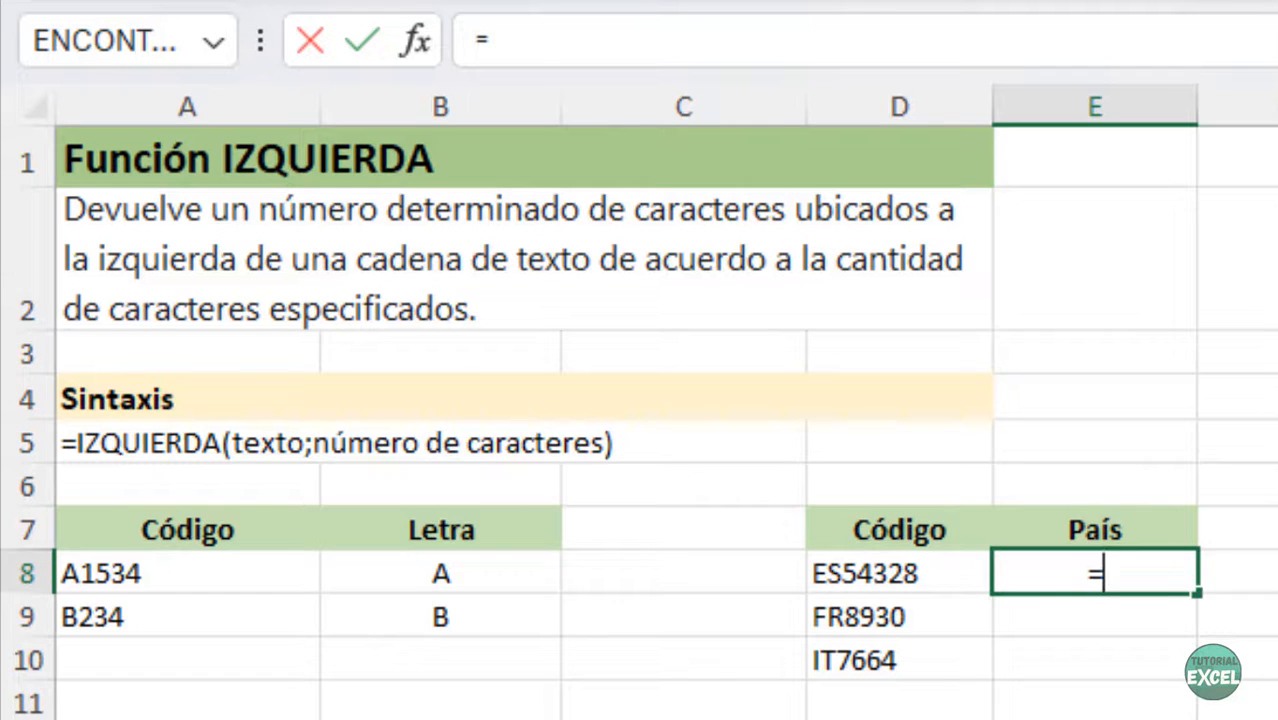
pyautogui.write('izquierda(')
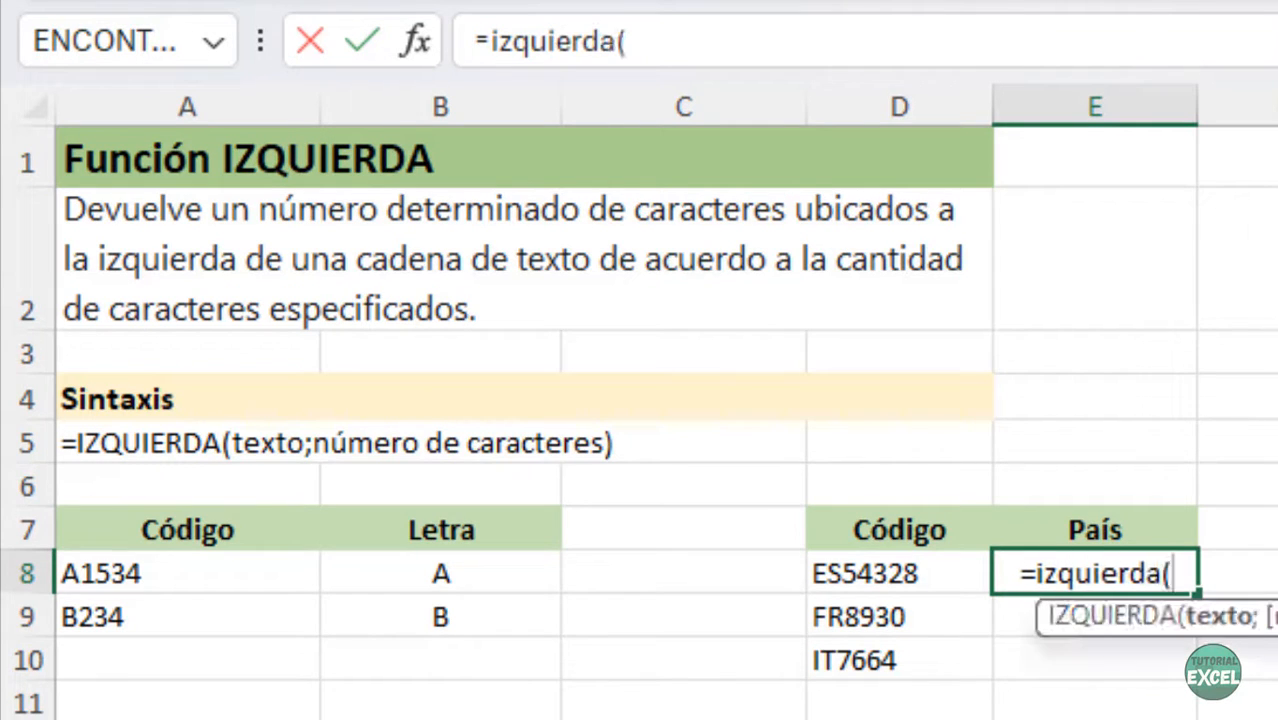
pyautogui.click(880, 573)
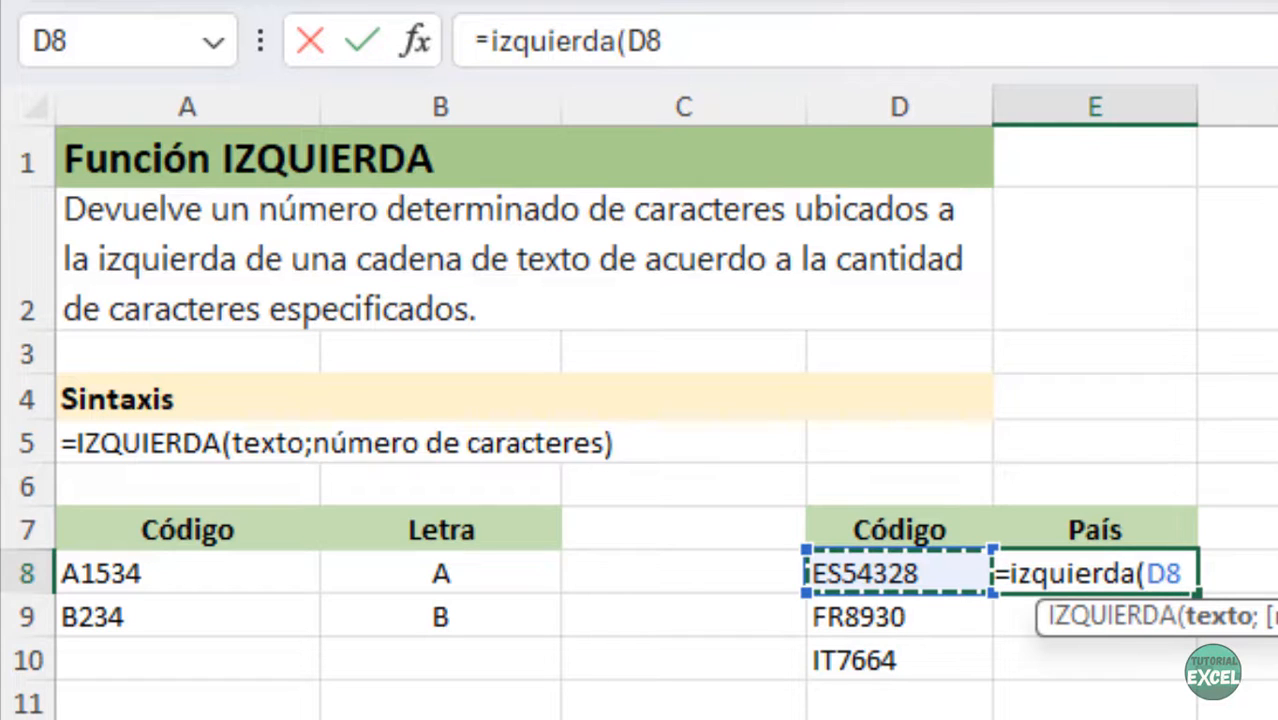
pyautogui.write(';2)')
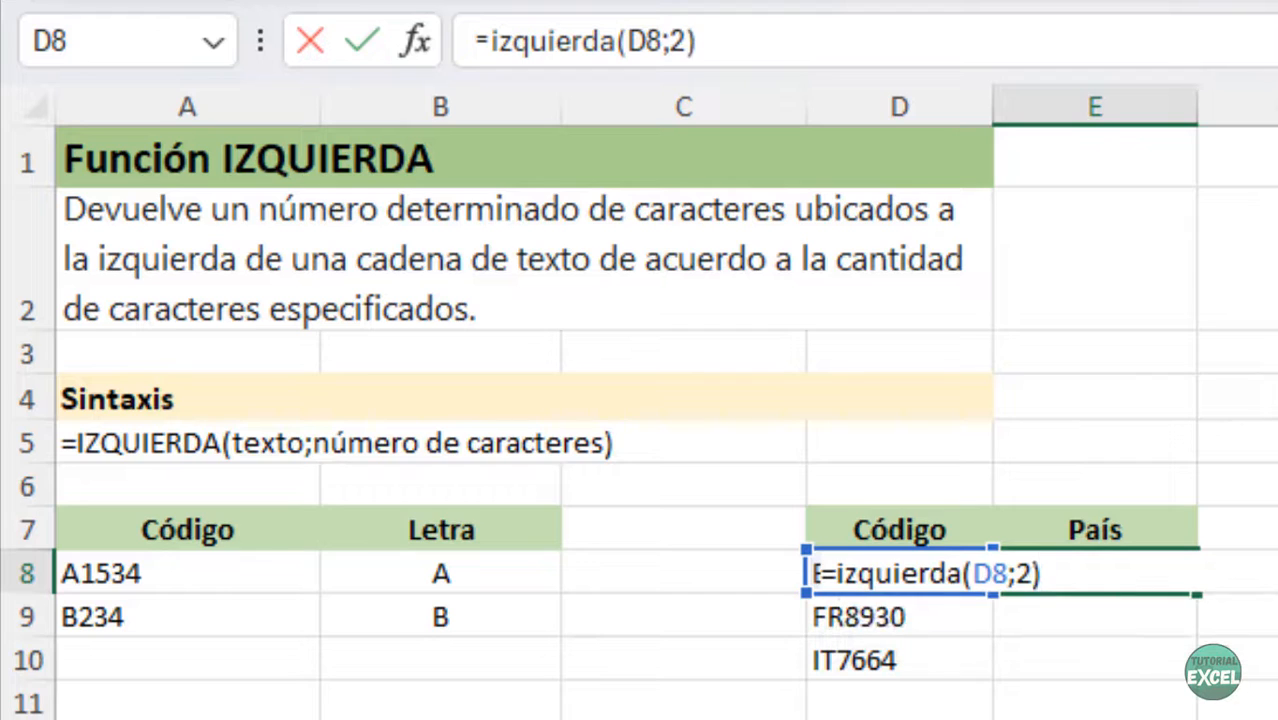
pyautogui.press('Return')
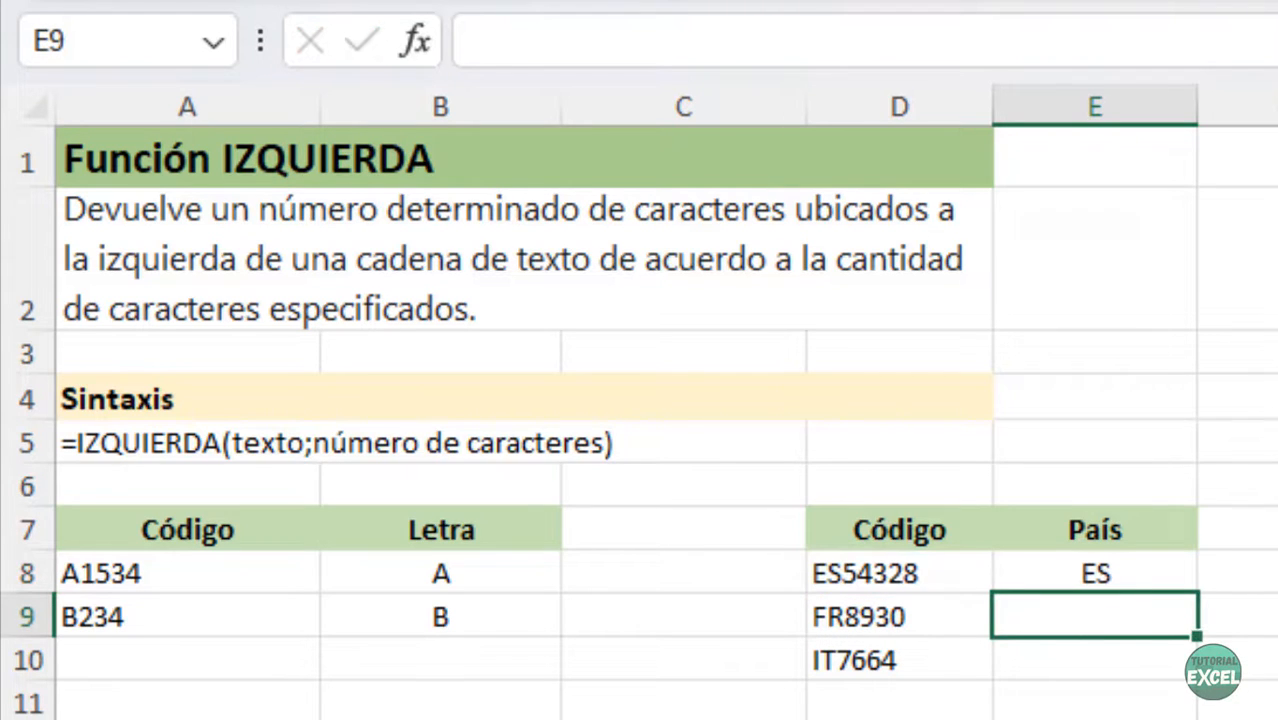
pyautogui.click(1170, 570)
pyautogui.moveTo(1199, 594); pyautogui.dragTo(1200, 680)
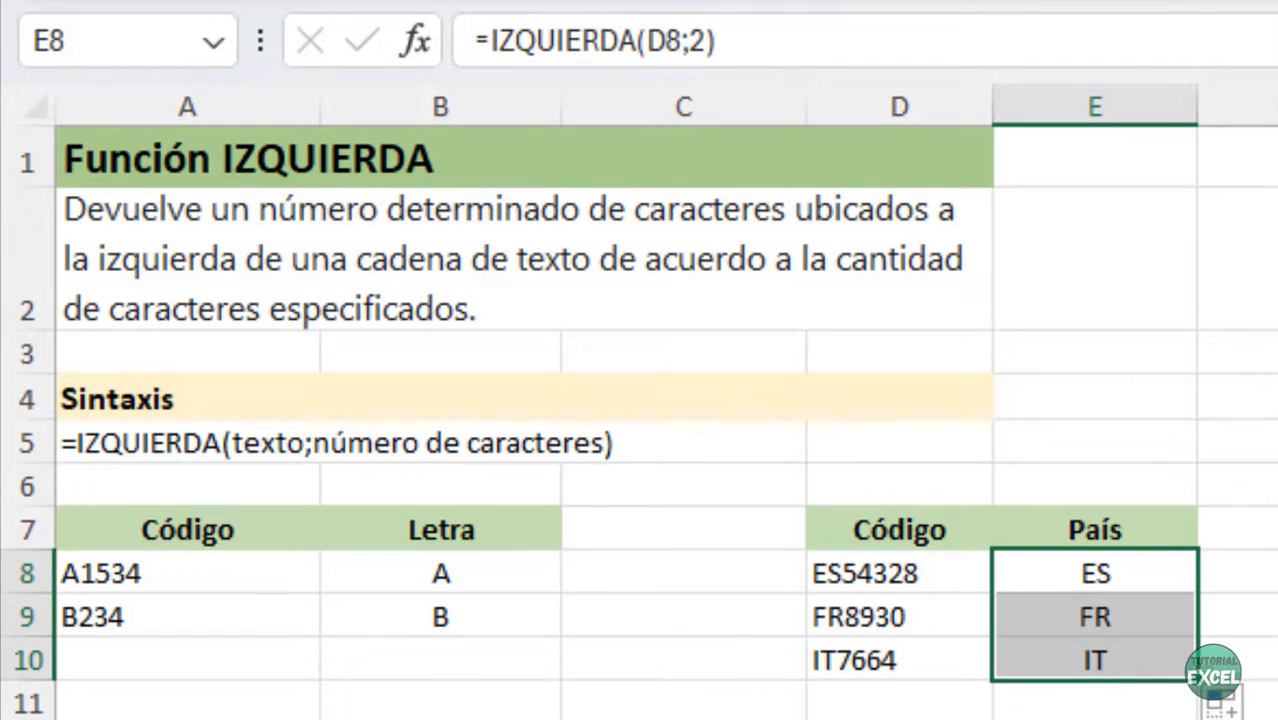
pyautogui.click(1277, 719)
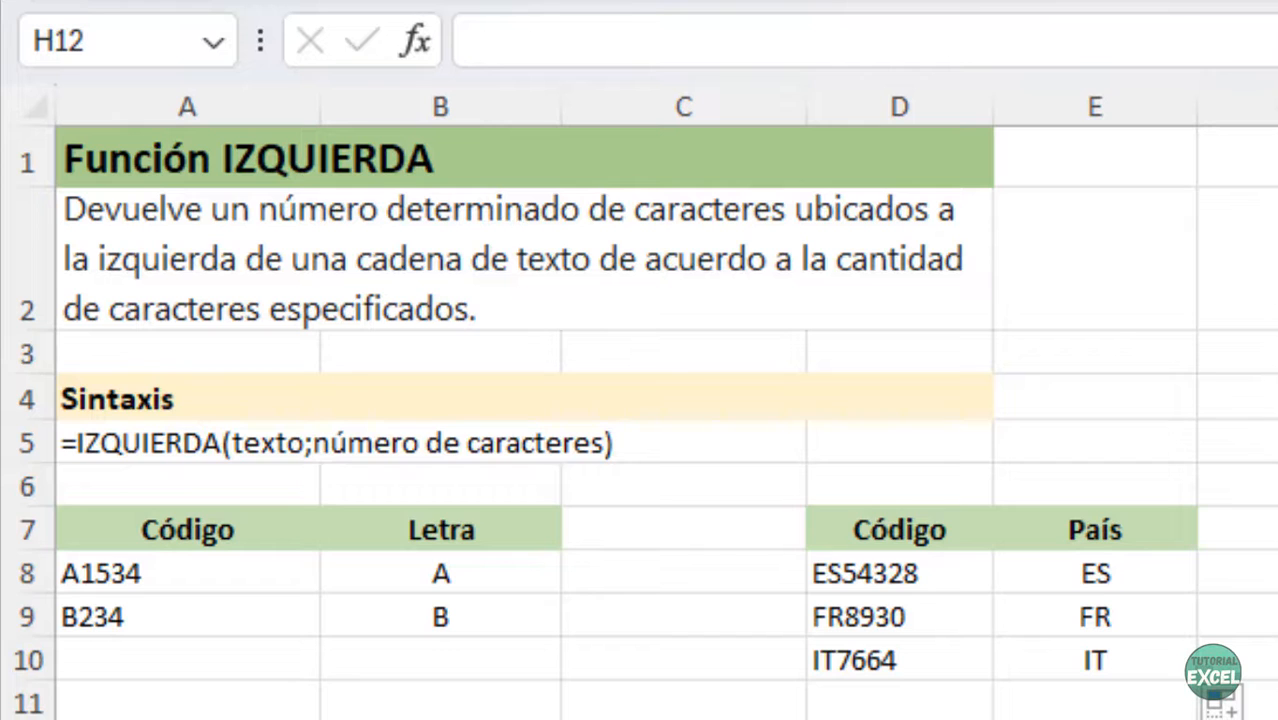
# - Enter =HALLAR(" ";A14) in C14 to find the space position, and copy it to C15
pyautogui.scroll(-4, 640, 400)
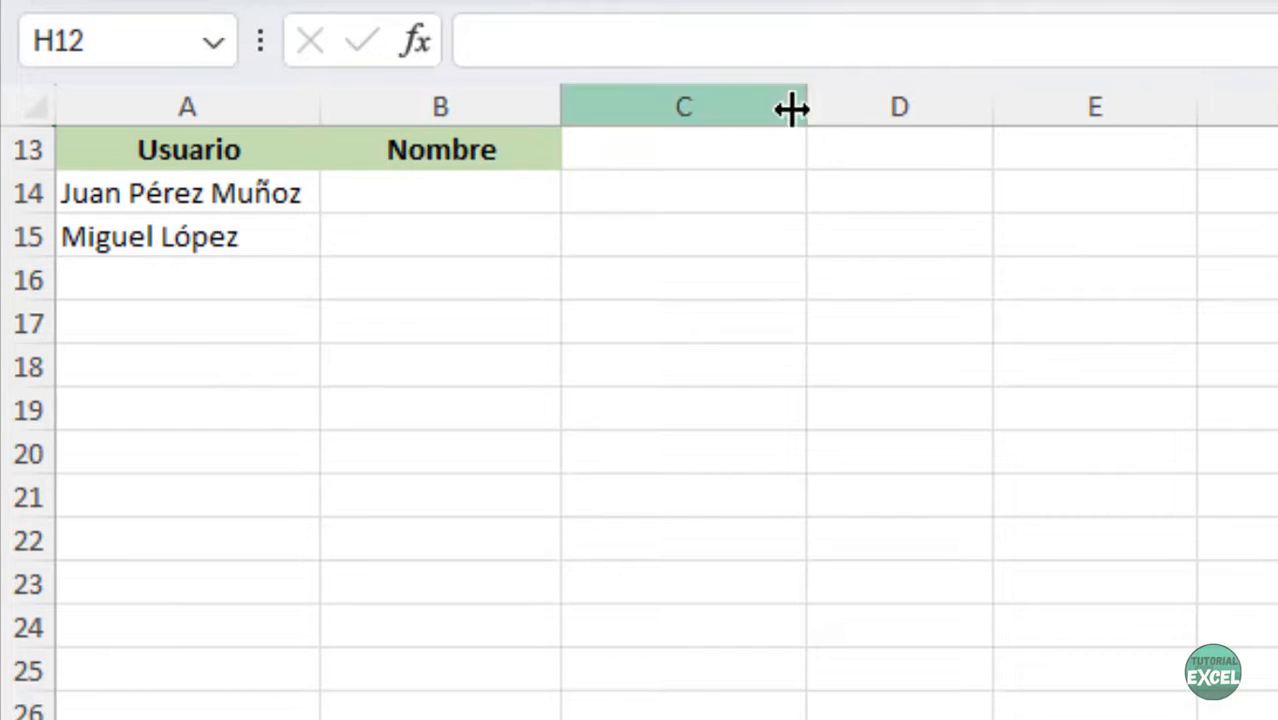
pyautogui.click(693, 192)
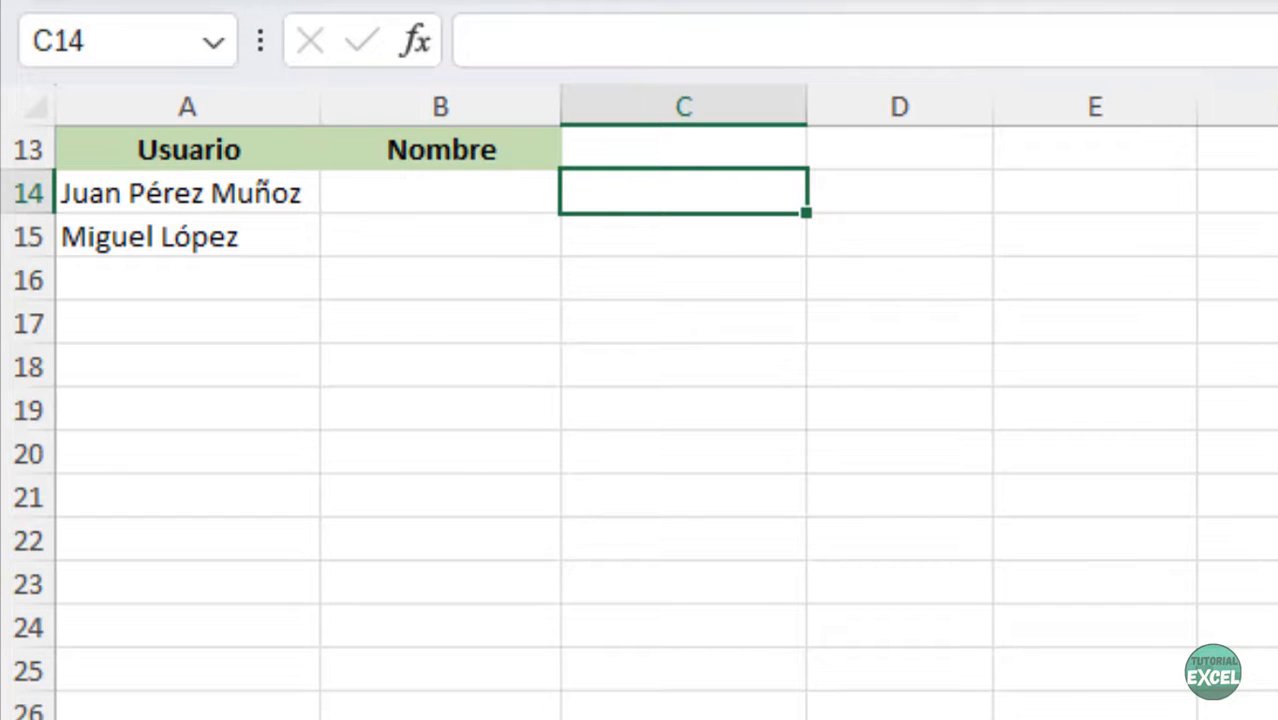
pyautogui.write('=hi')
pyautogui.press('BackSpace')
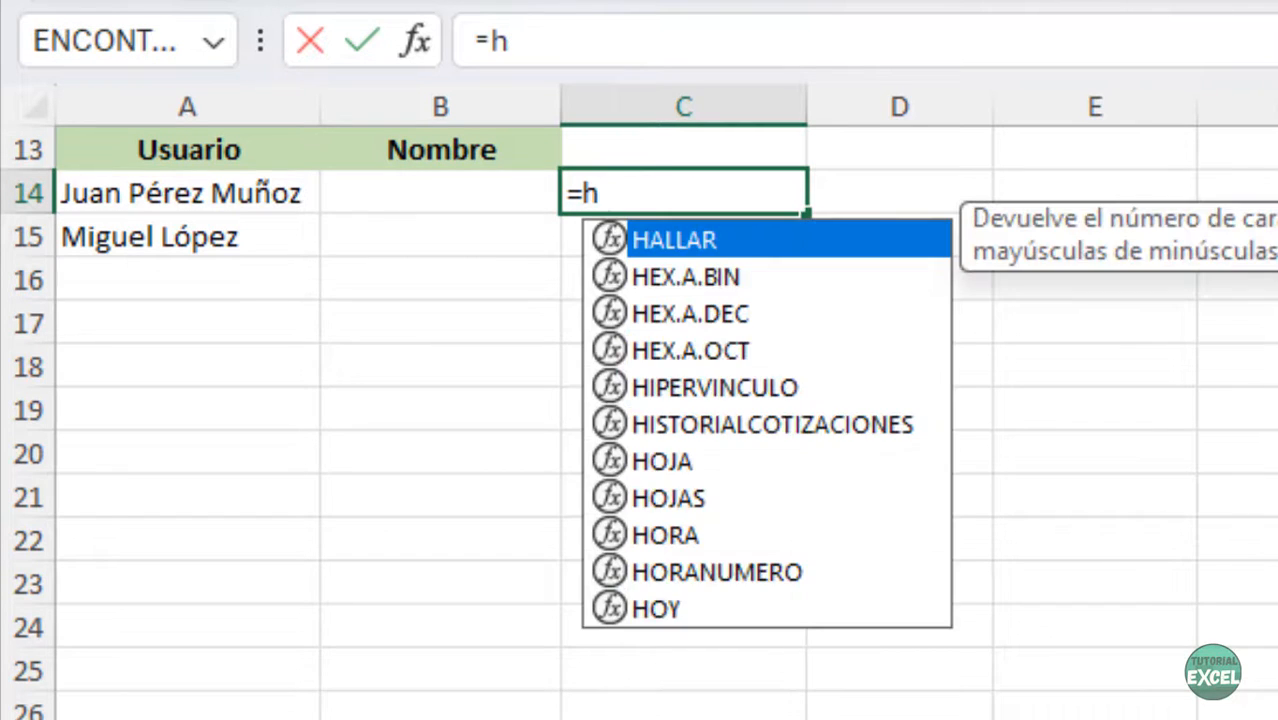
pyautogui.write('allar(')
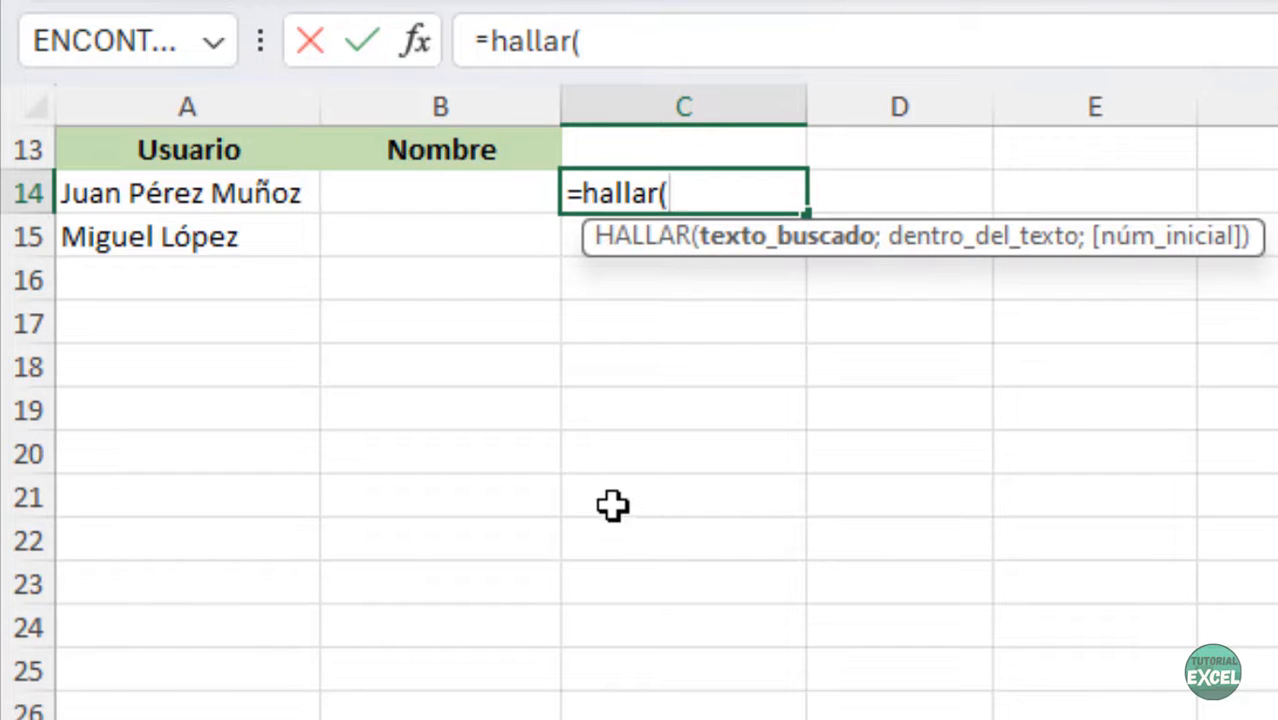
pyautogui.write('" ";')
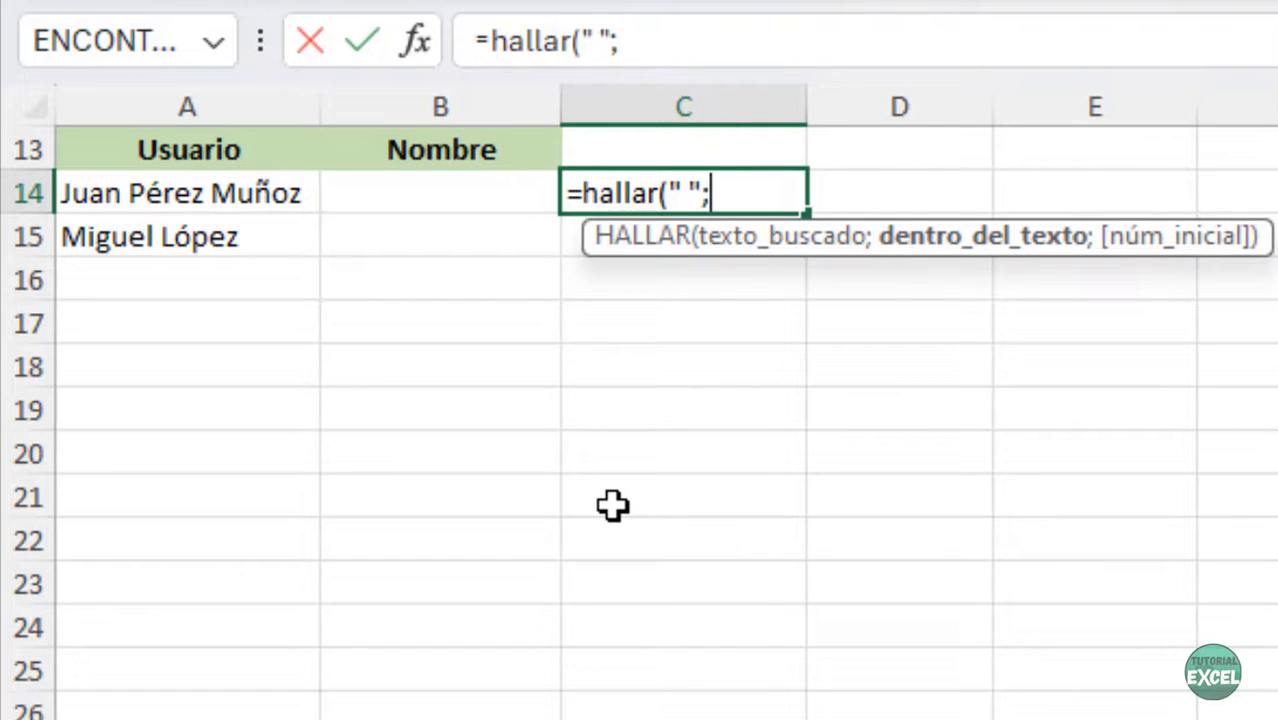
pyautogui.click(104, 194)
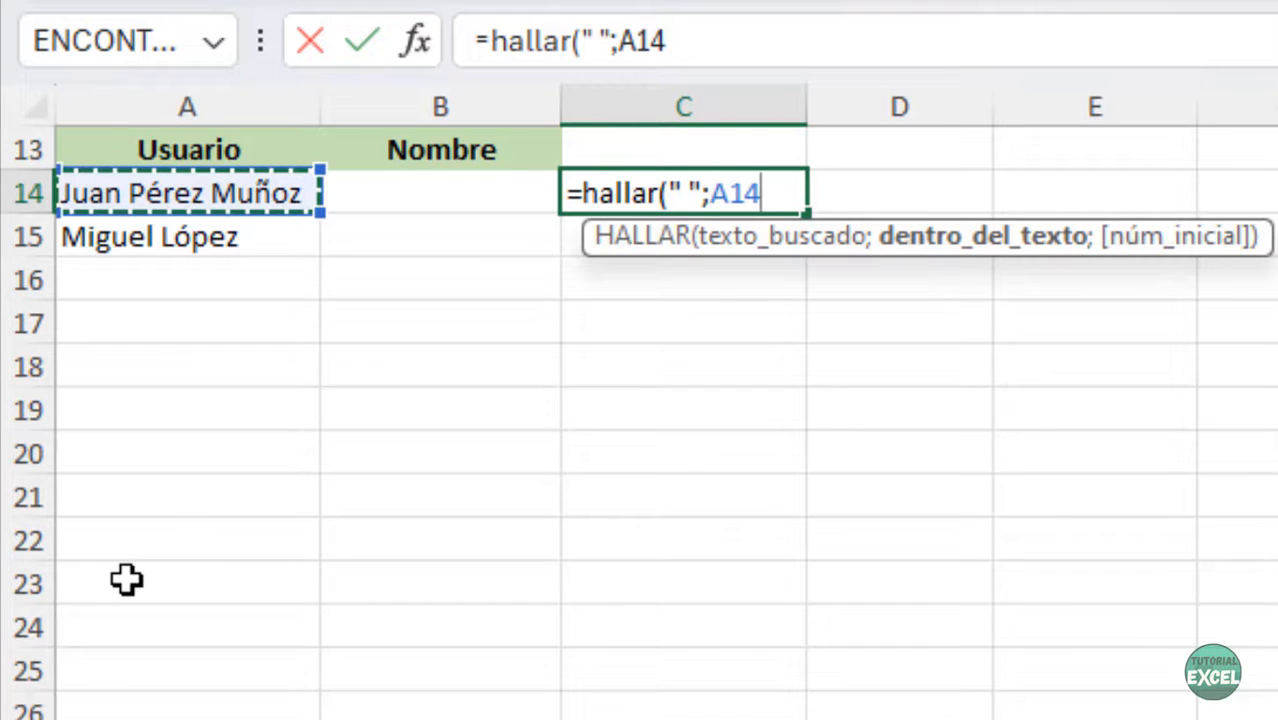
pyautogui.write(')')
pyautogui.press('Return')
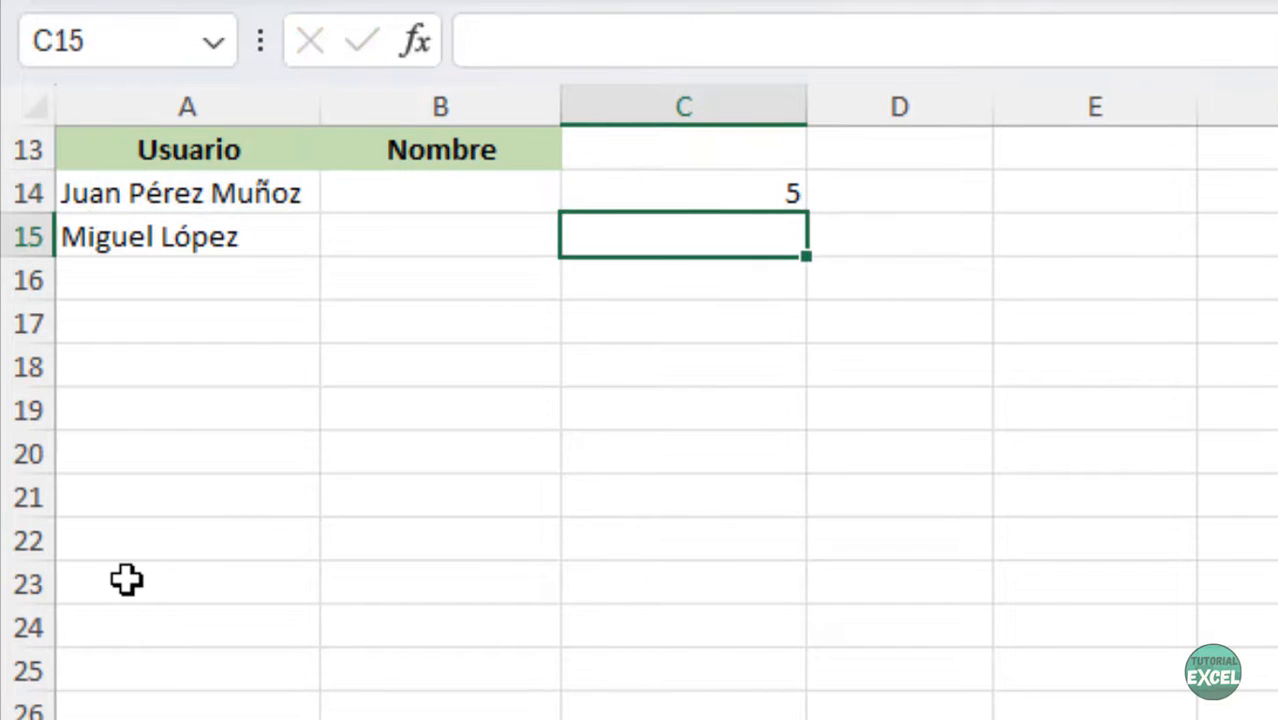
pyautogui.click(762, 197)
pyautogui.moveTo(807, 217); pyautogui.dragTo(810, 262)
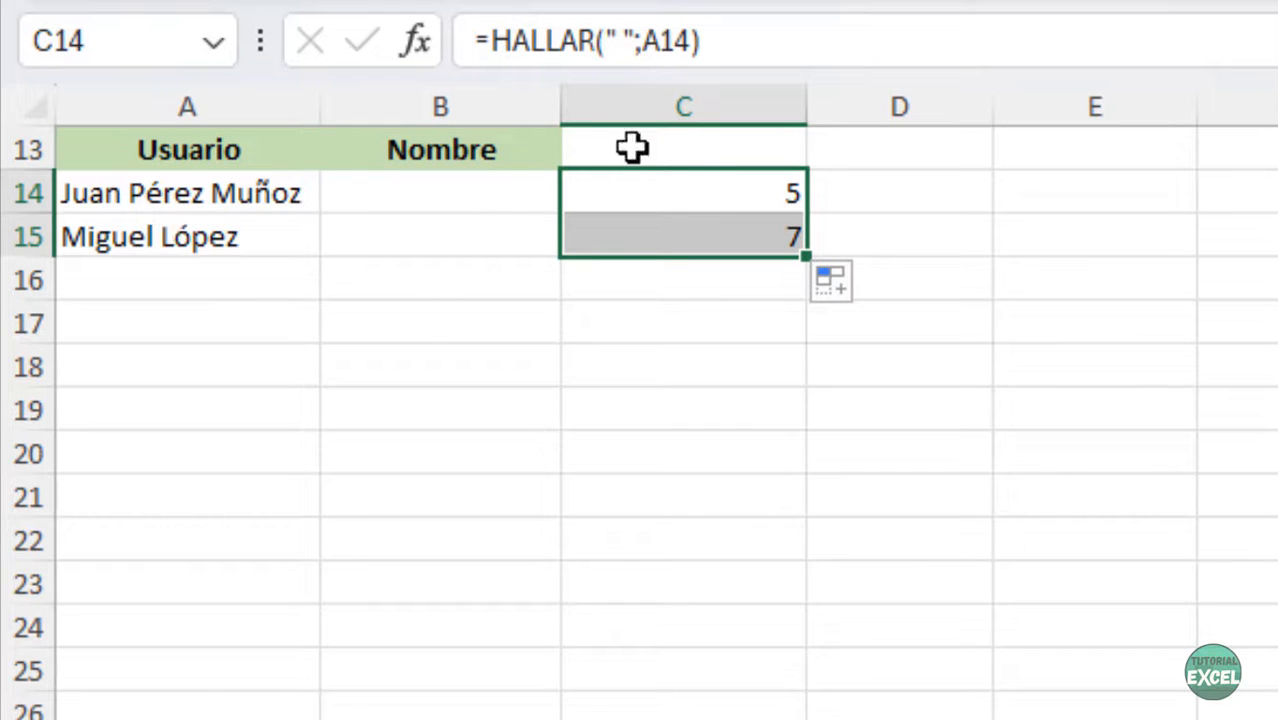
# - Append -1 to the HALLAR formula in both rows, giving first-name lengths 4 and 6
pyautogui.click(760, 43)
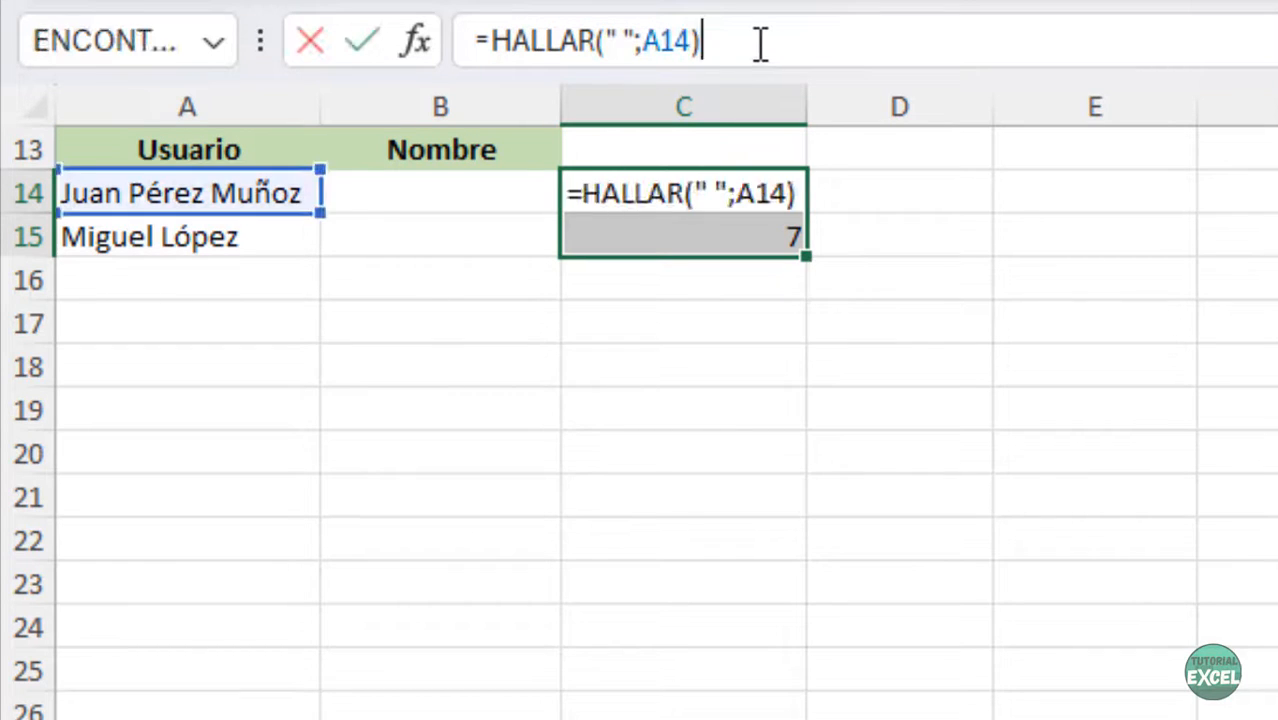
pyautogui.write('-1')
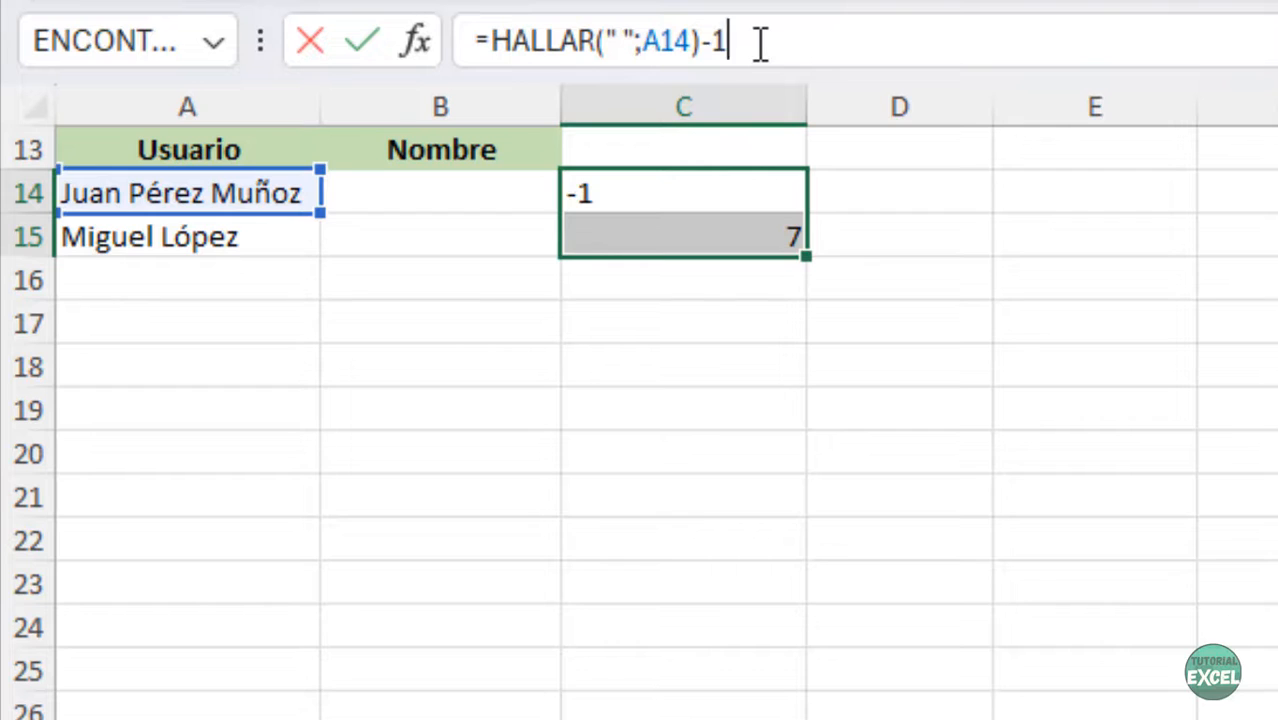
pyautogui.hotkey('ctrl', 'Return')
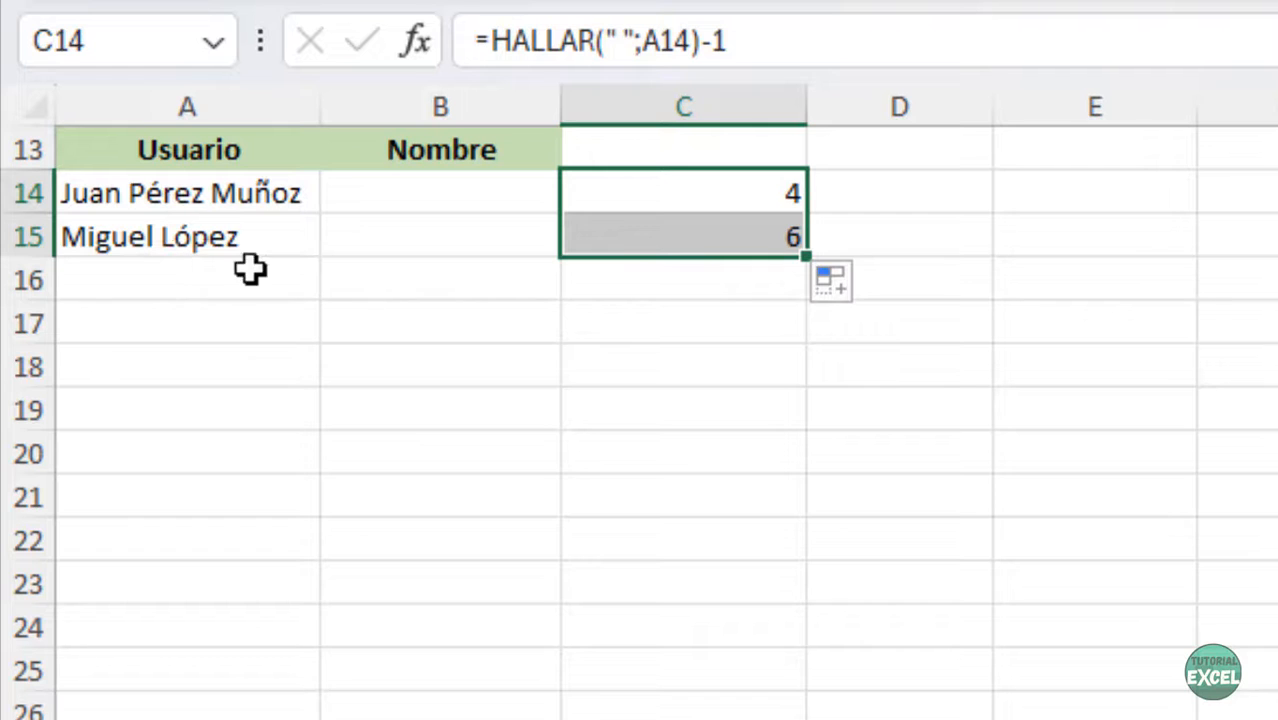
pyautogui.moveTo(760, 38); pyautogui.dragTo(494, 18)
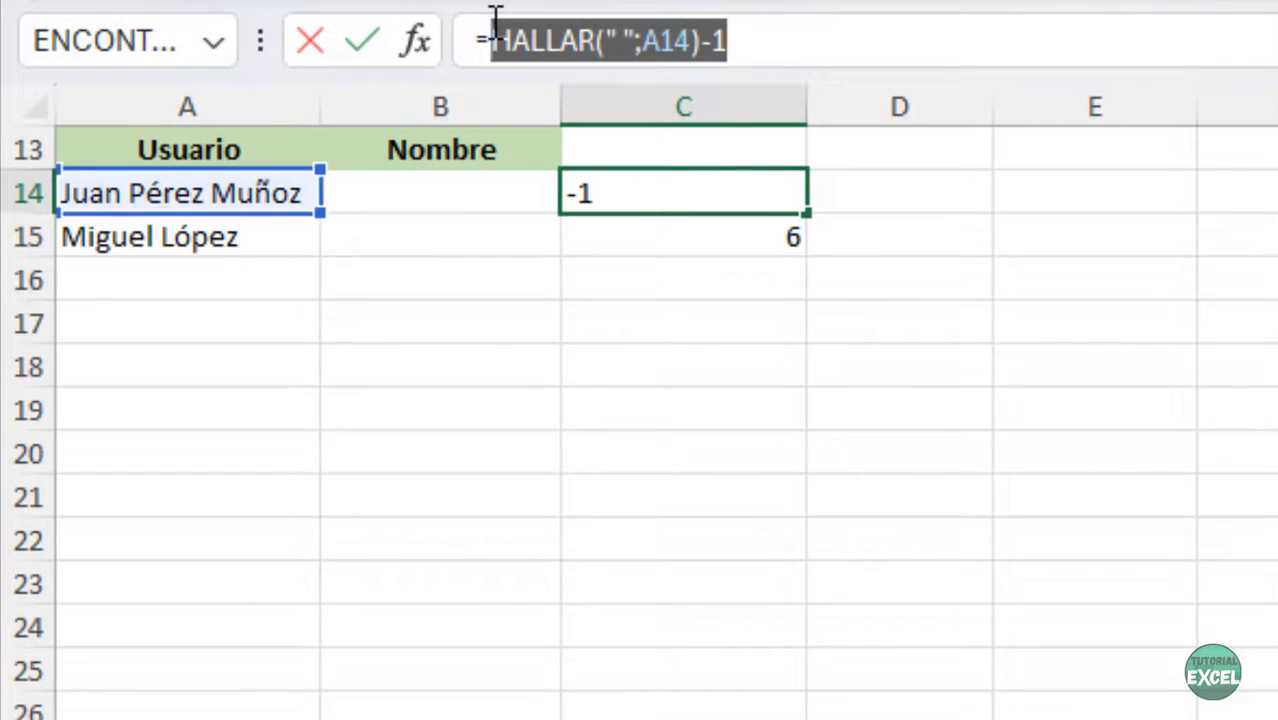
pyautogui.press('Return')
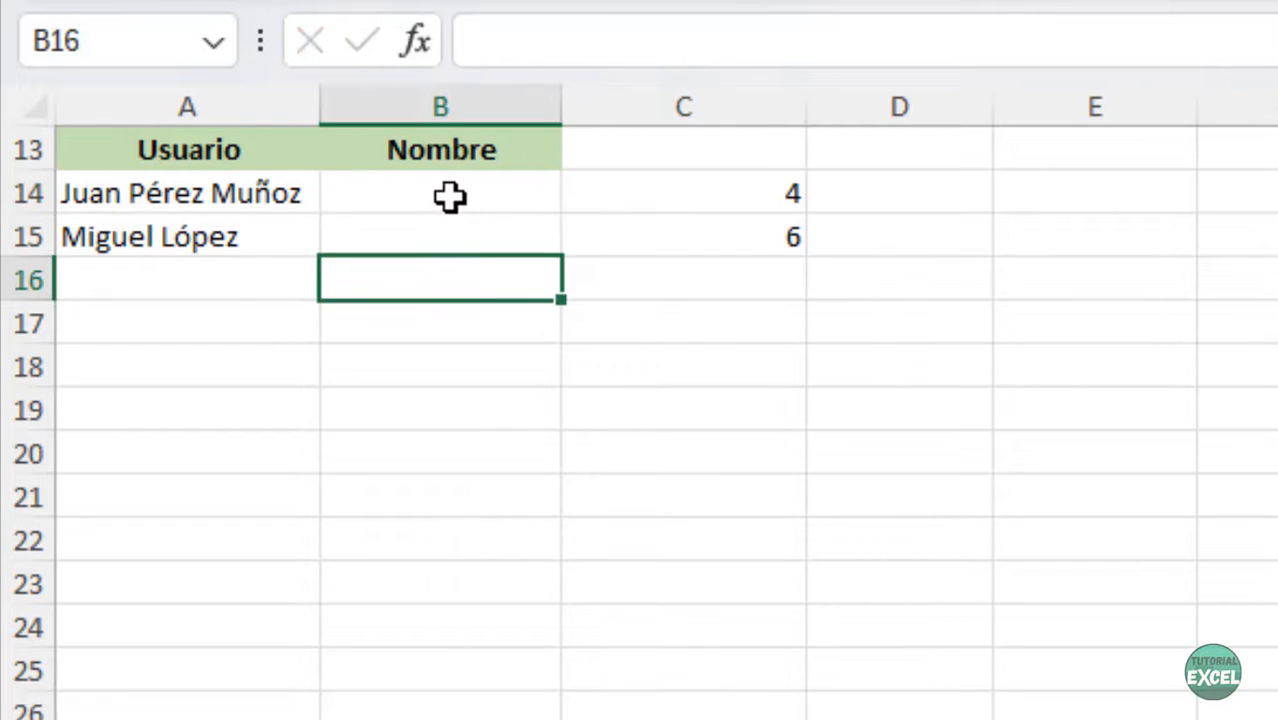
# - Enter =IZQUIERDA(A14;HALLAR(" ";A14)-1) in B14 to get Juan, and copy it to B15
pyautogui.click(450, 197)
pyautogui.write('=izq')
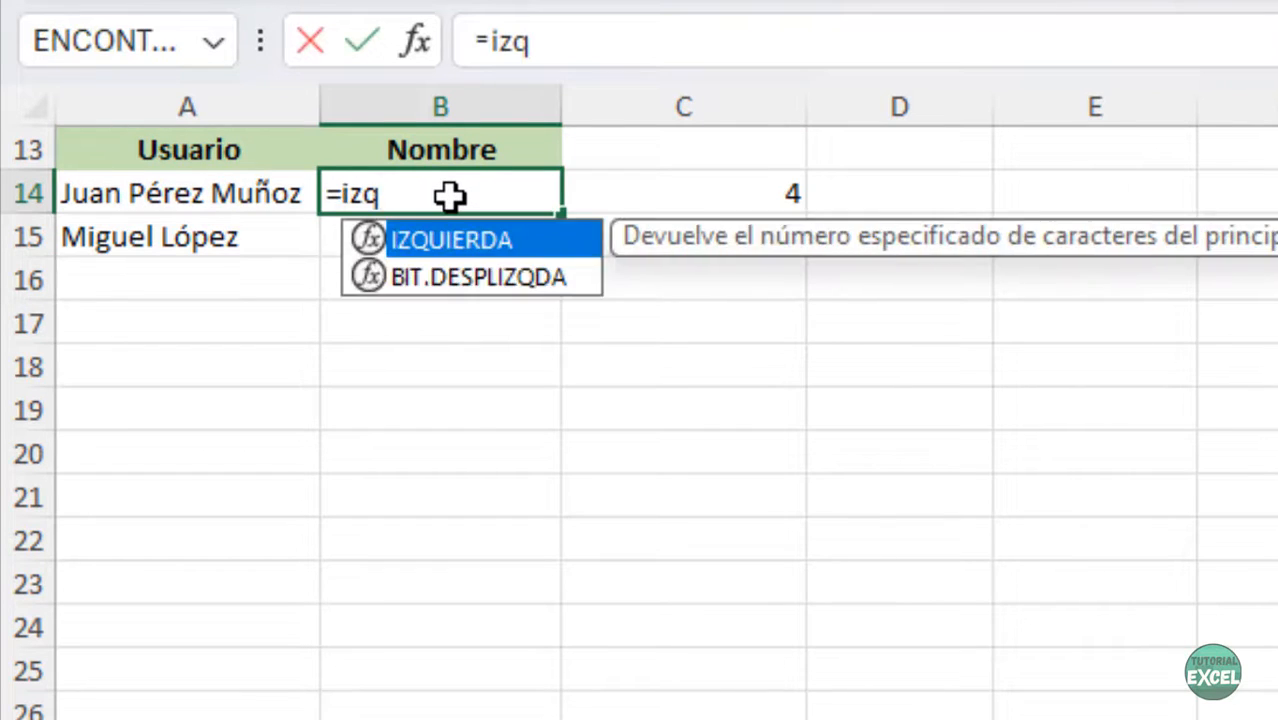
pyautogui.write('uierda(')
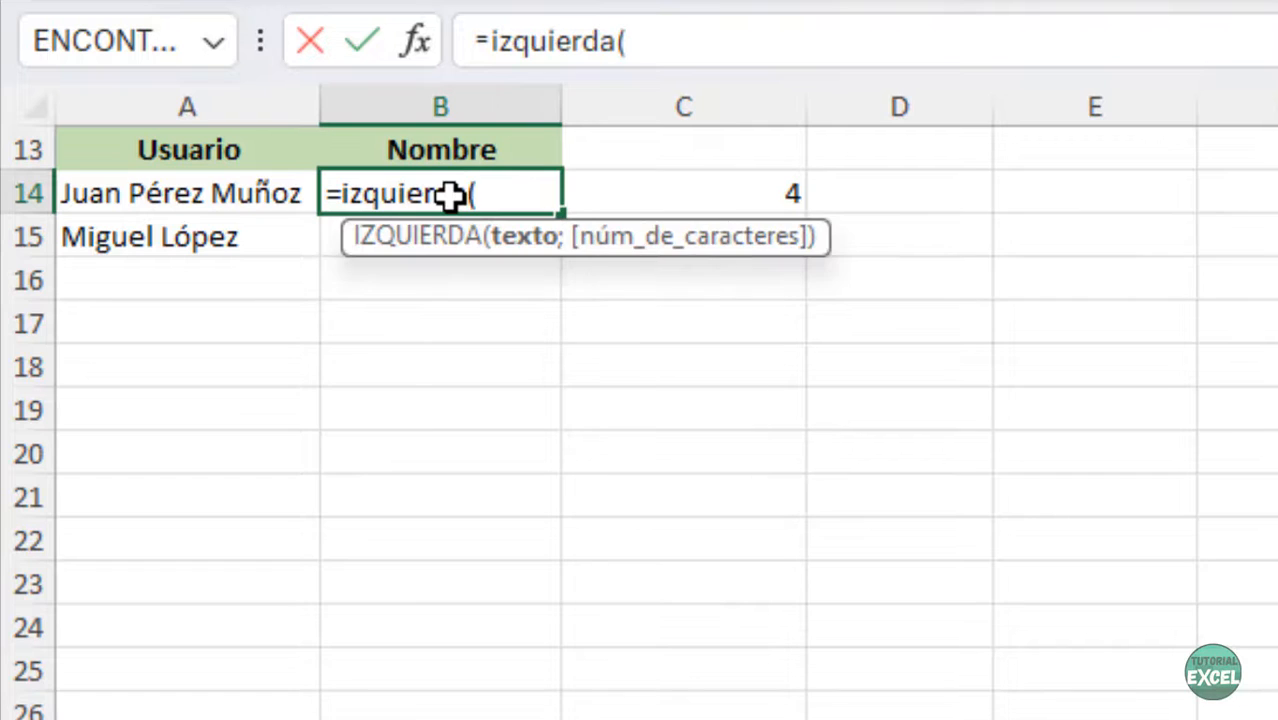
pyautogui.click(193, 203)
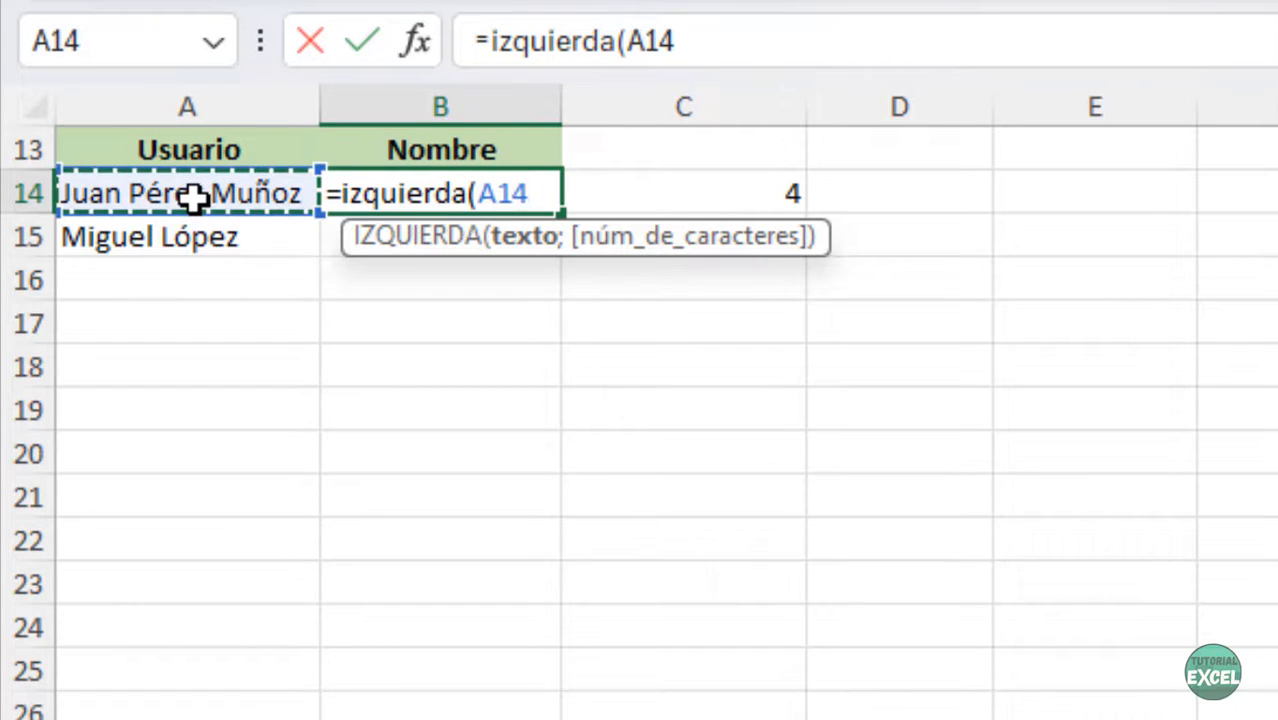
pyautogui.write(';')
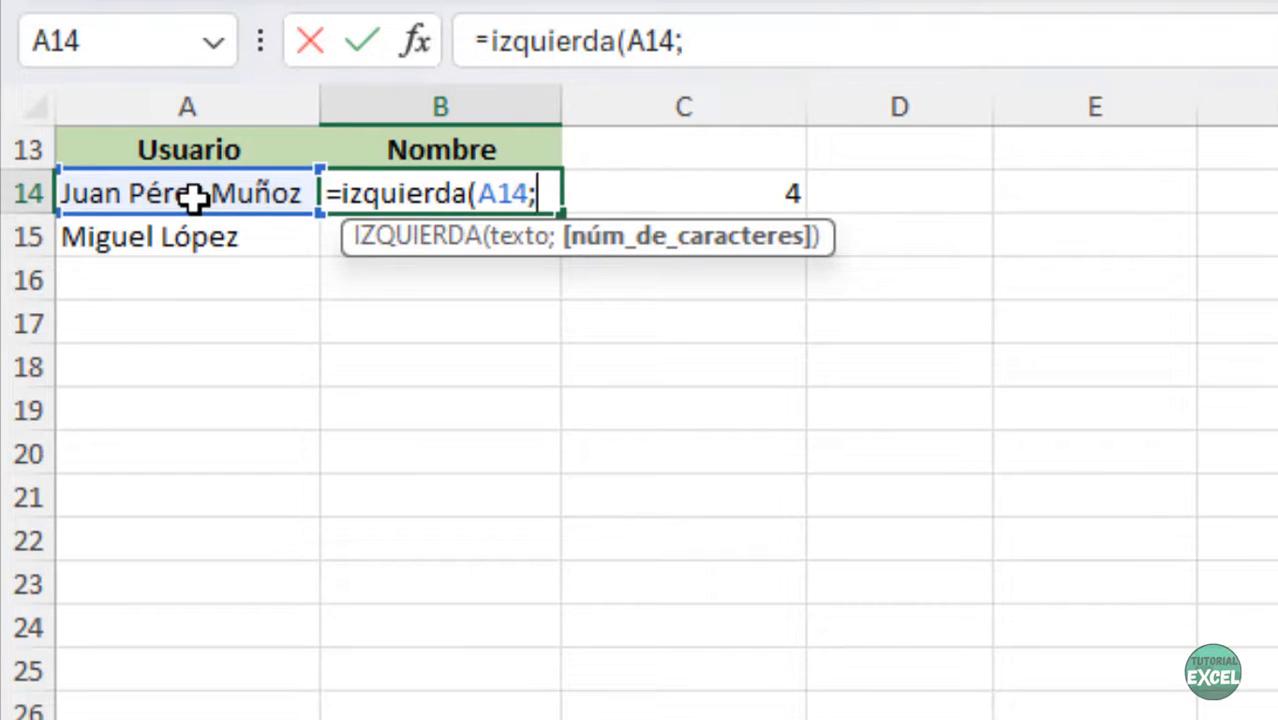
pyautogui.write('HALLAR(" ";A14)-1)')
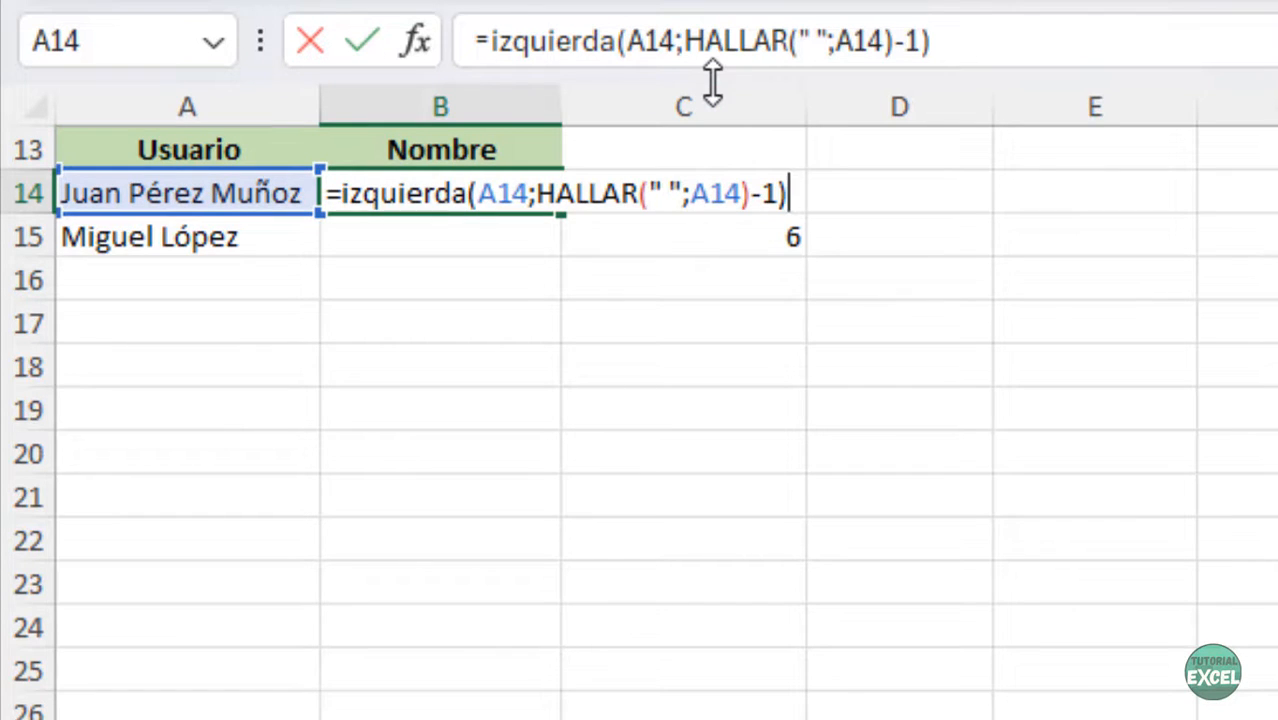
pyautogui.press('Return')
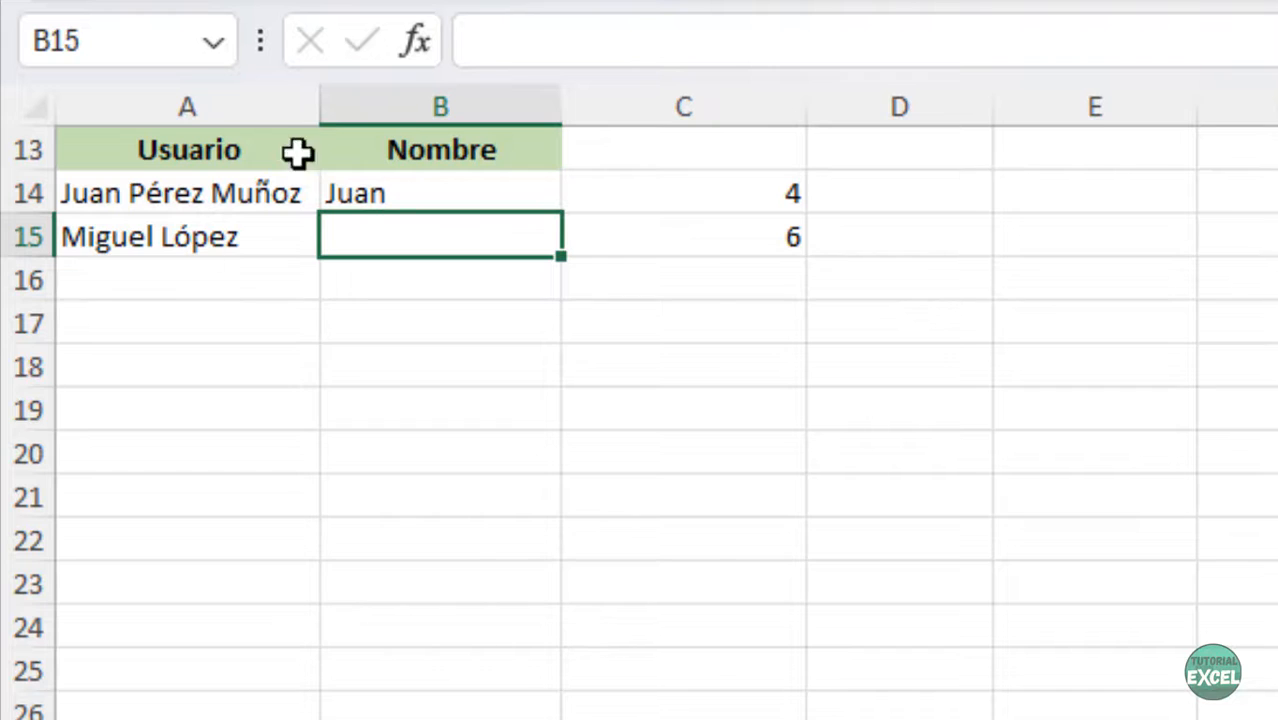
pyautogui.click(460, 203)
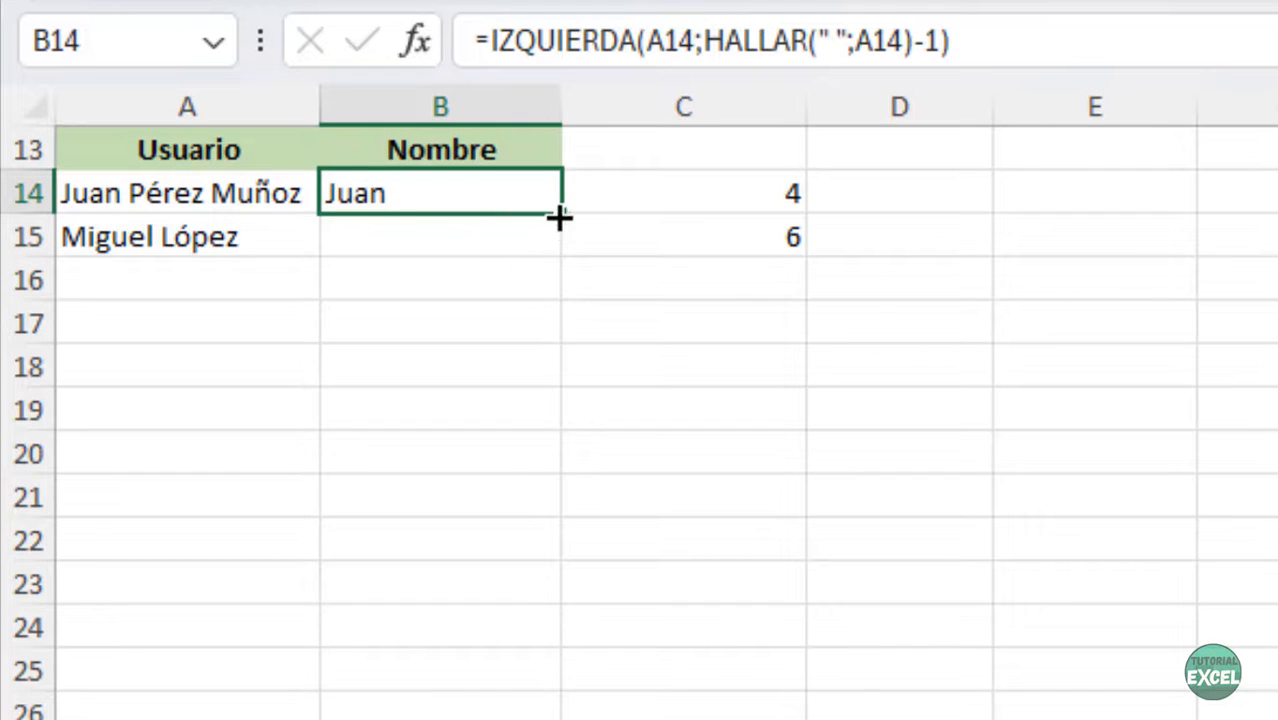
pyautogui.moveTo(558, 217); pyautogui.dragTo(559, 251)
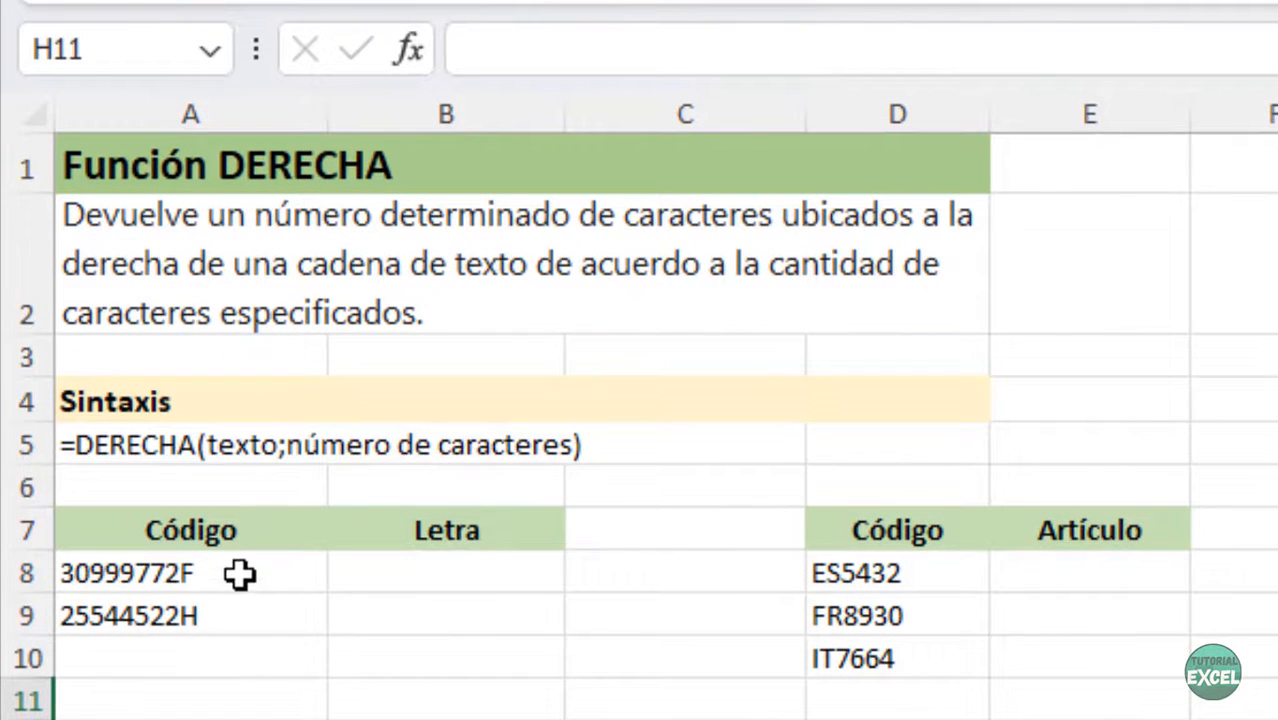
# - Enter =DERECHA(A8) in B8 and fill it down to B9, giving last letters F and H
pyautogui.moveTo(241, 580); pyautogui.dragTo(234, 609)
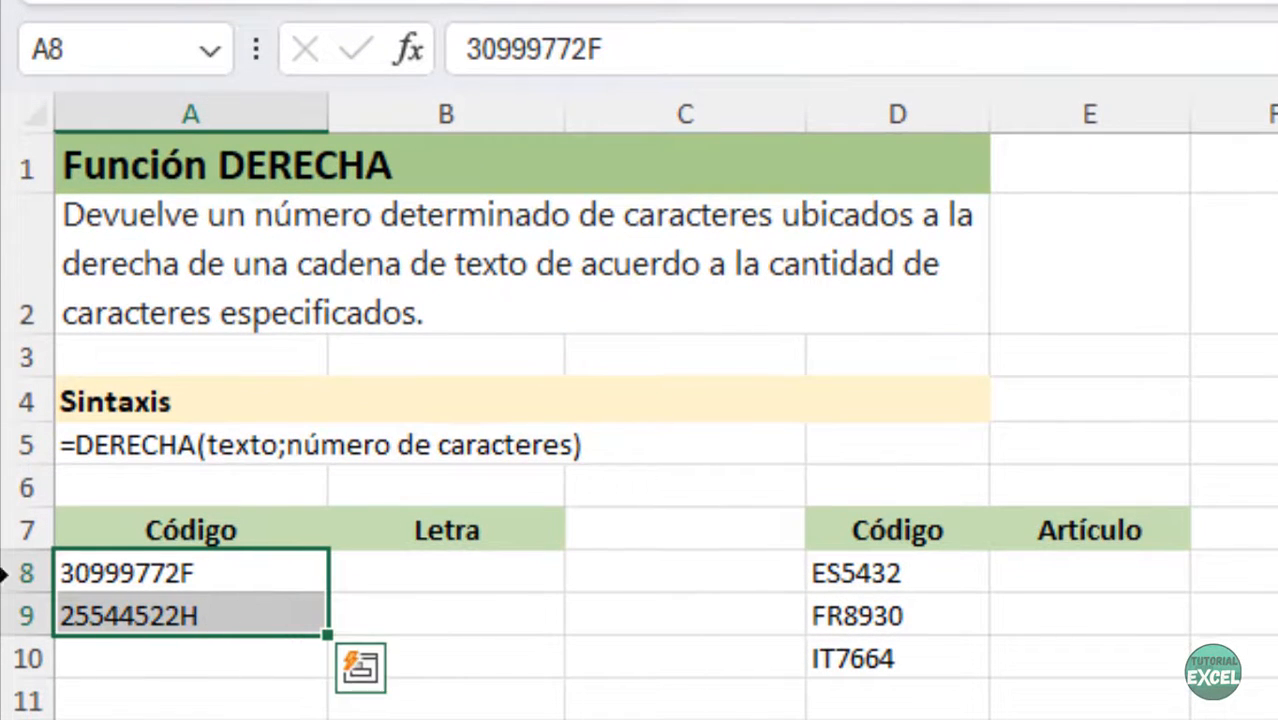
pyautogui.click(171, 607)
pyautogui.click(170, 575)
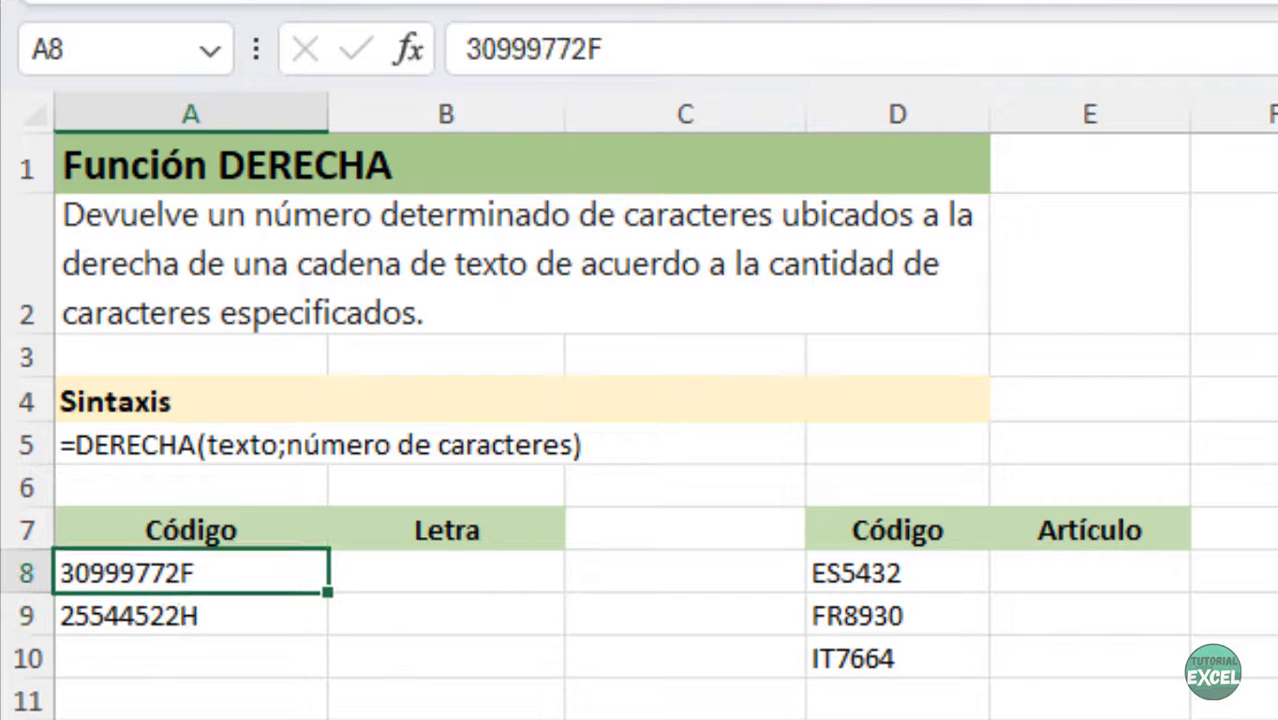
pyautogui.click(488, 571)
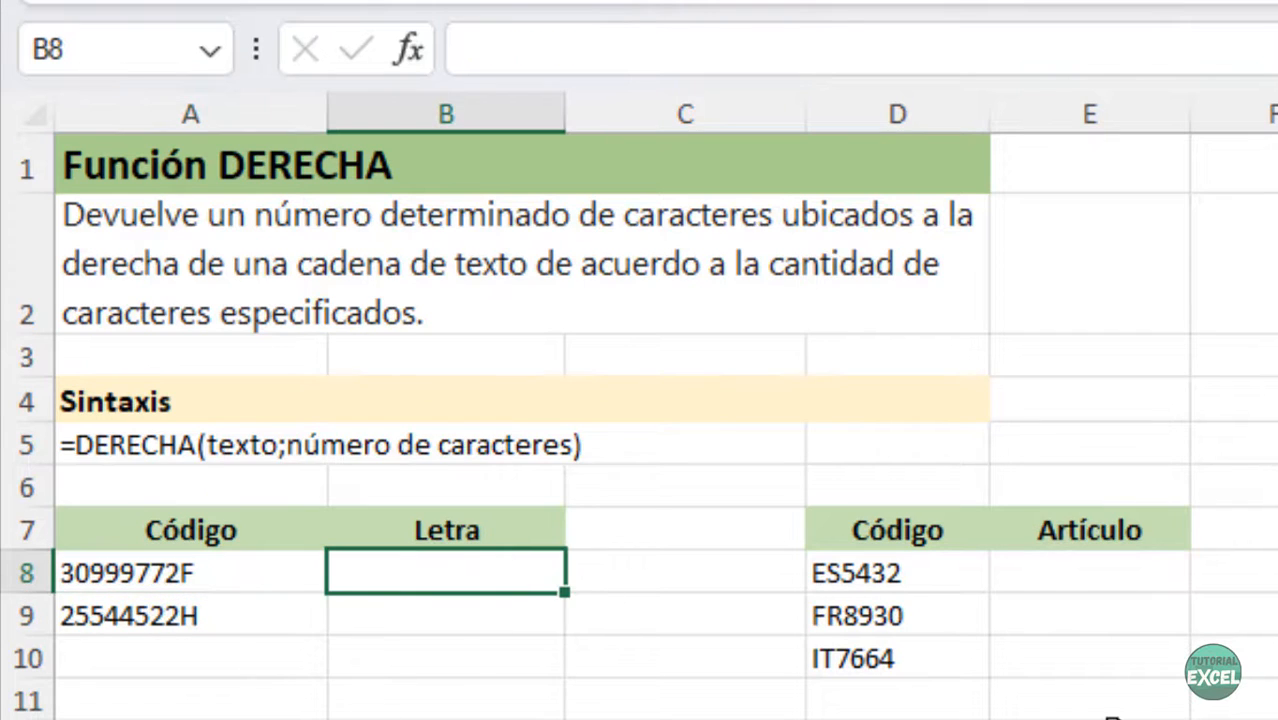
pyautogui.write('=derecj')
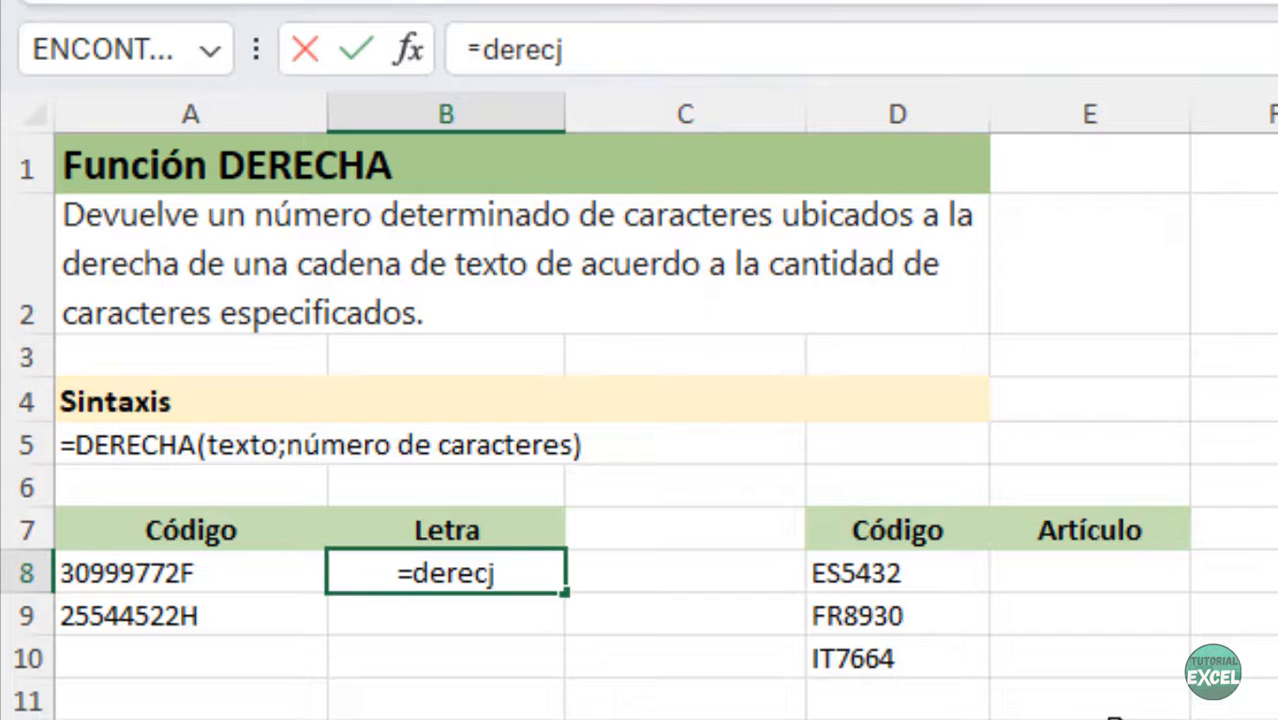
pyautogui.press('BackSpace')
pyautogui.write('ha(')
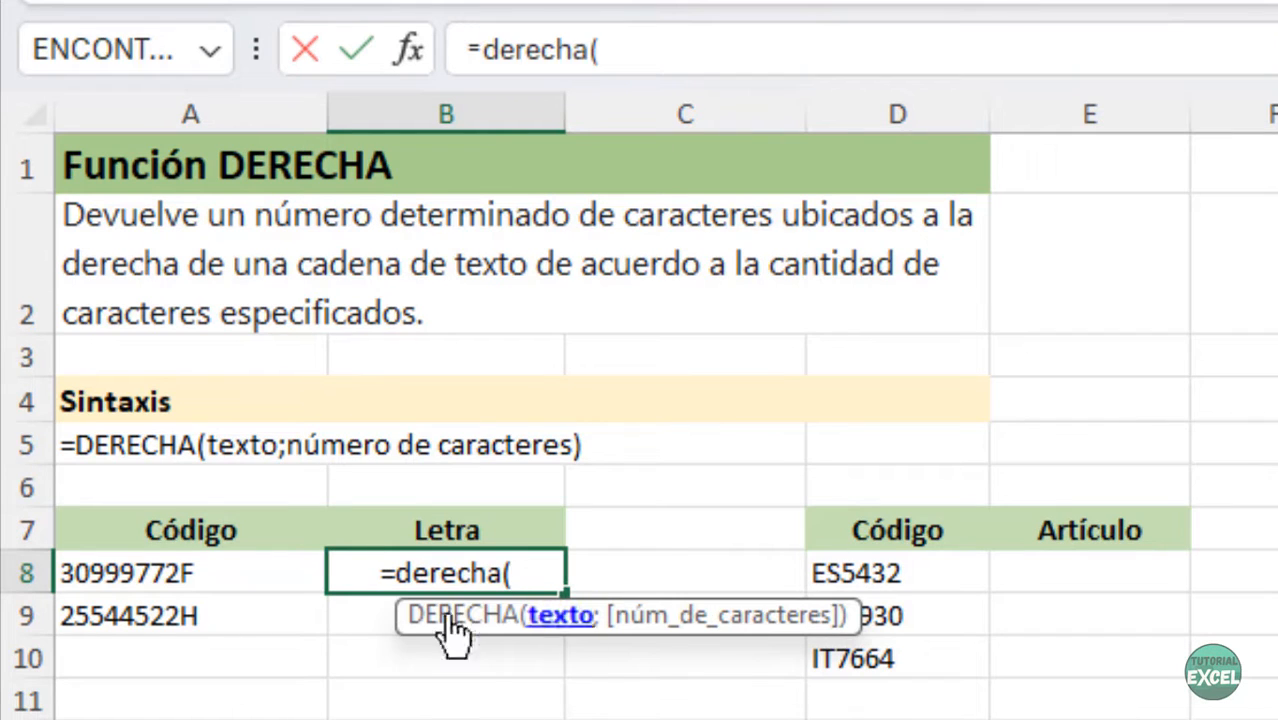
pyautogui.click(296, 572)
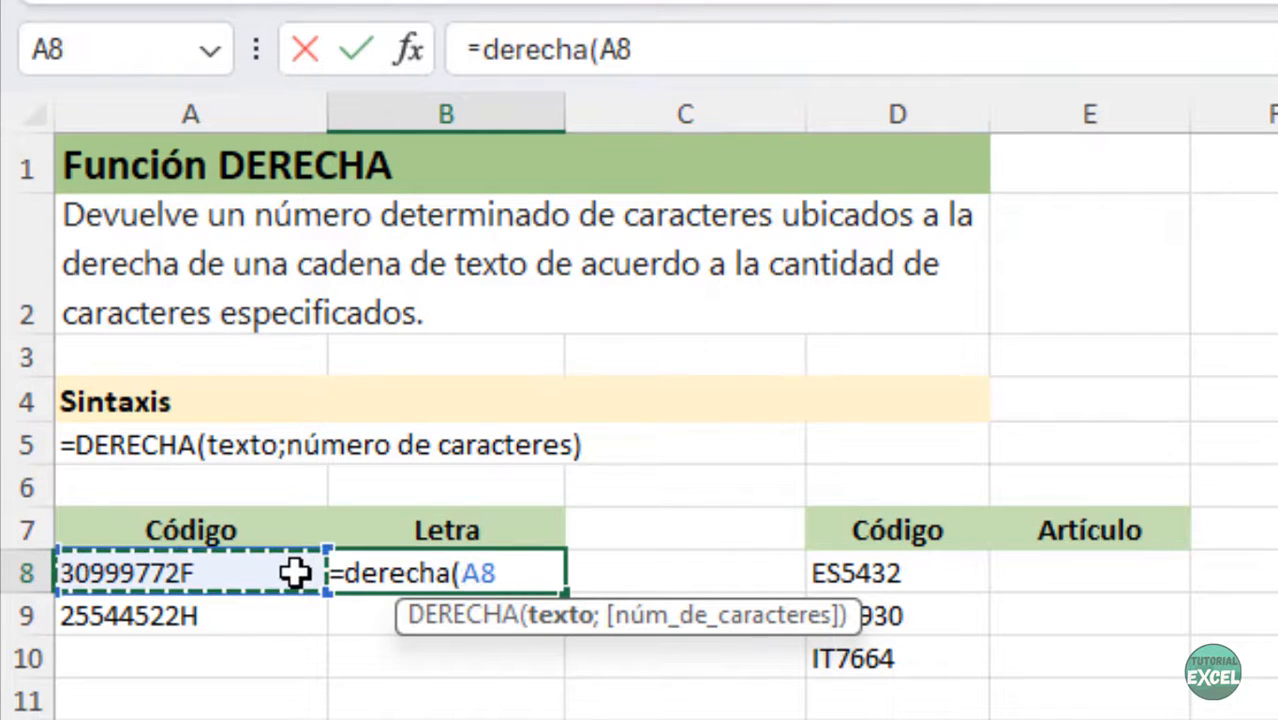
pyautogui.write(')')
pyautogui.press('Return')
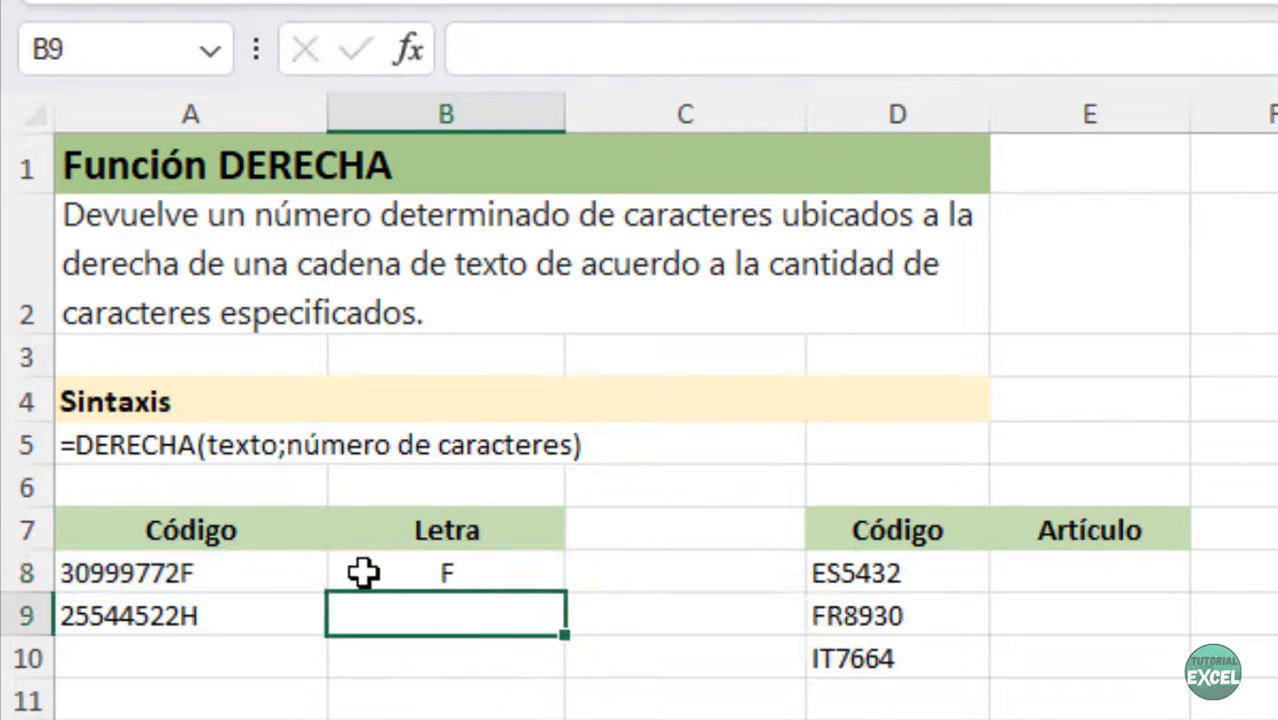
pyautogui.click(365, 572)
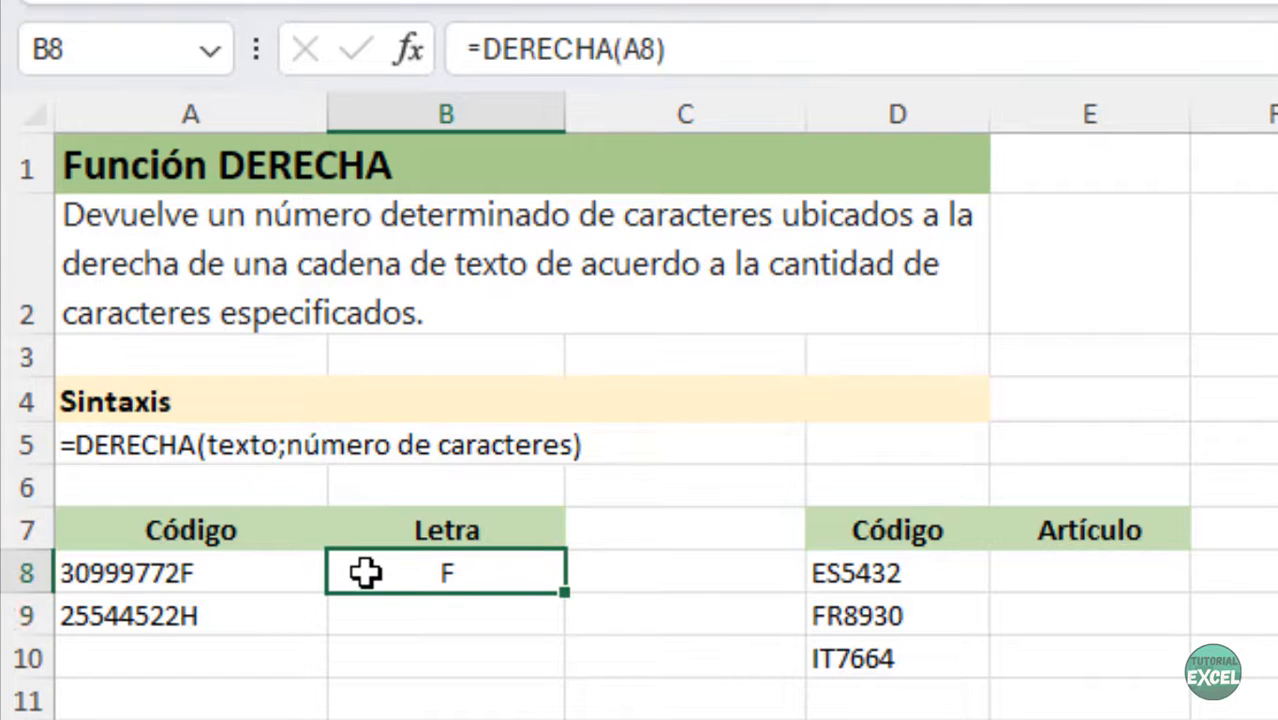
pyautogui.moveTo(561, 589); pyautogui.dragTo(562, 634)
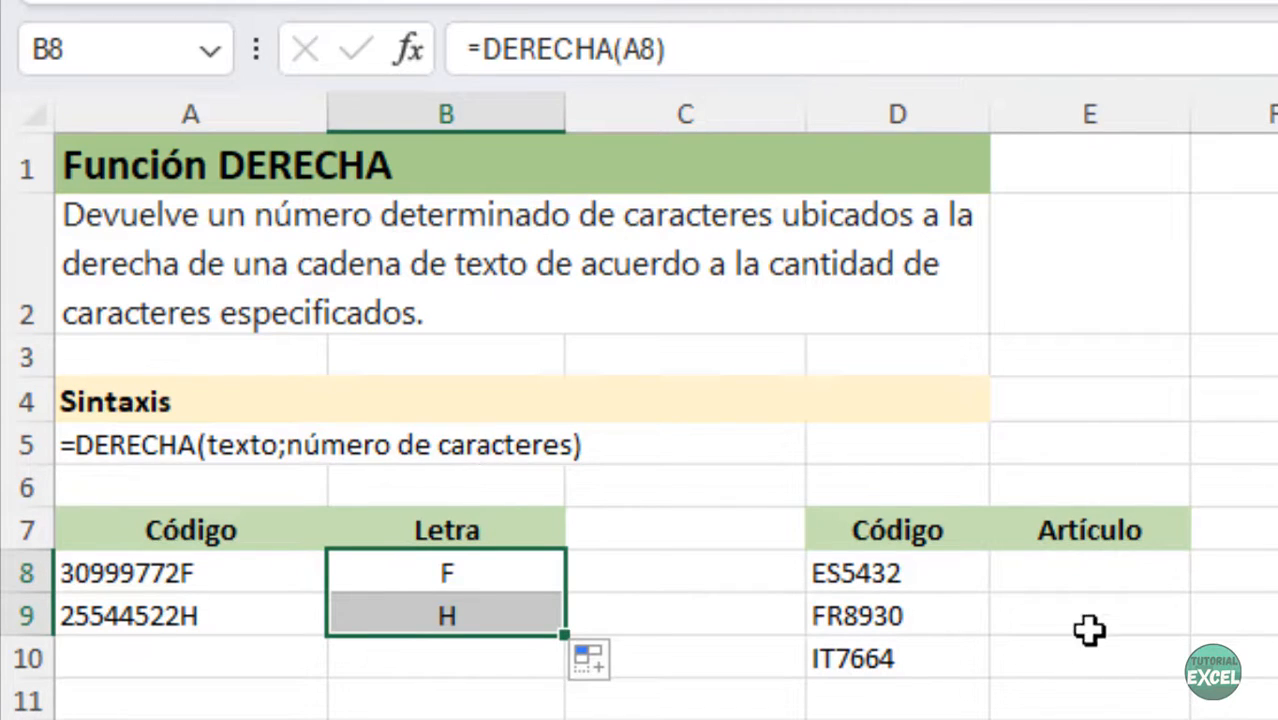
pyautogui.click(1088, 580)
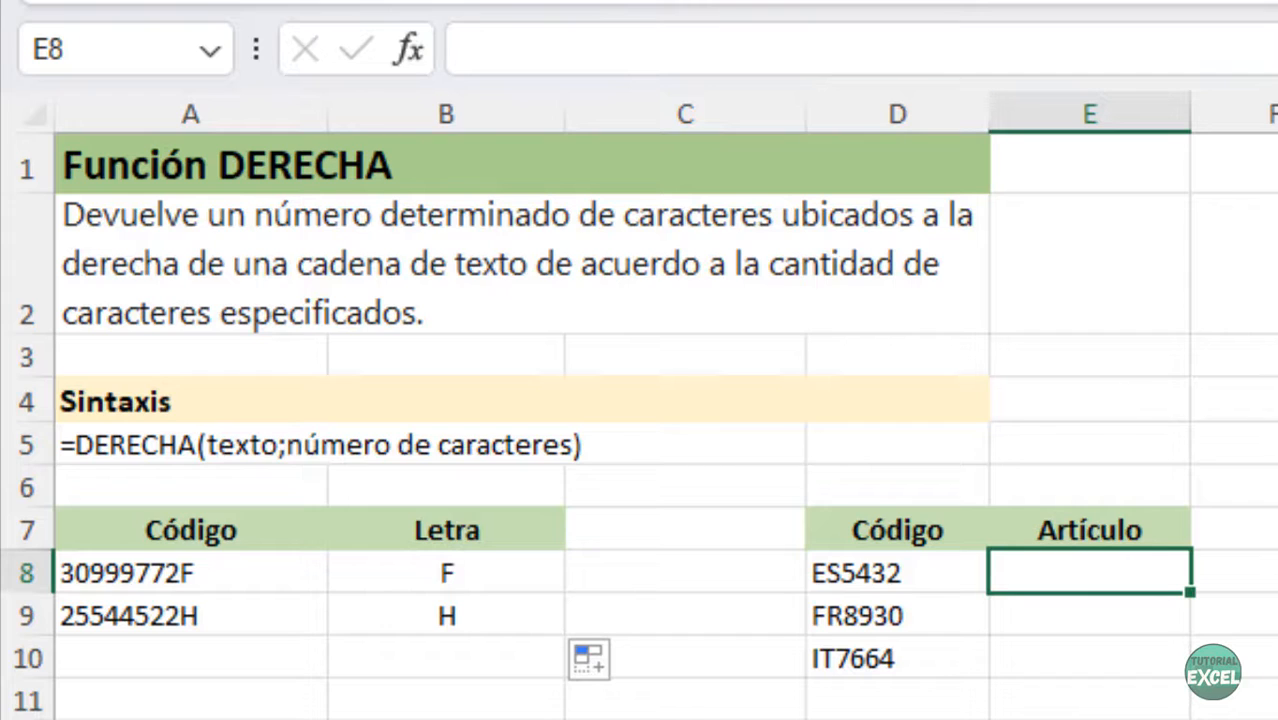
# - Enter =DERECHA(D8;4) in E8 and fill it down to E10, giving 5432, 8930 and 7664
pyautogui.write('=derec')
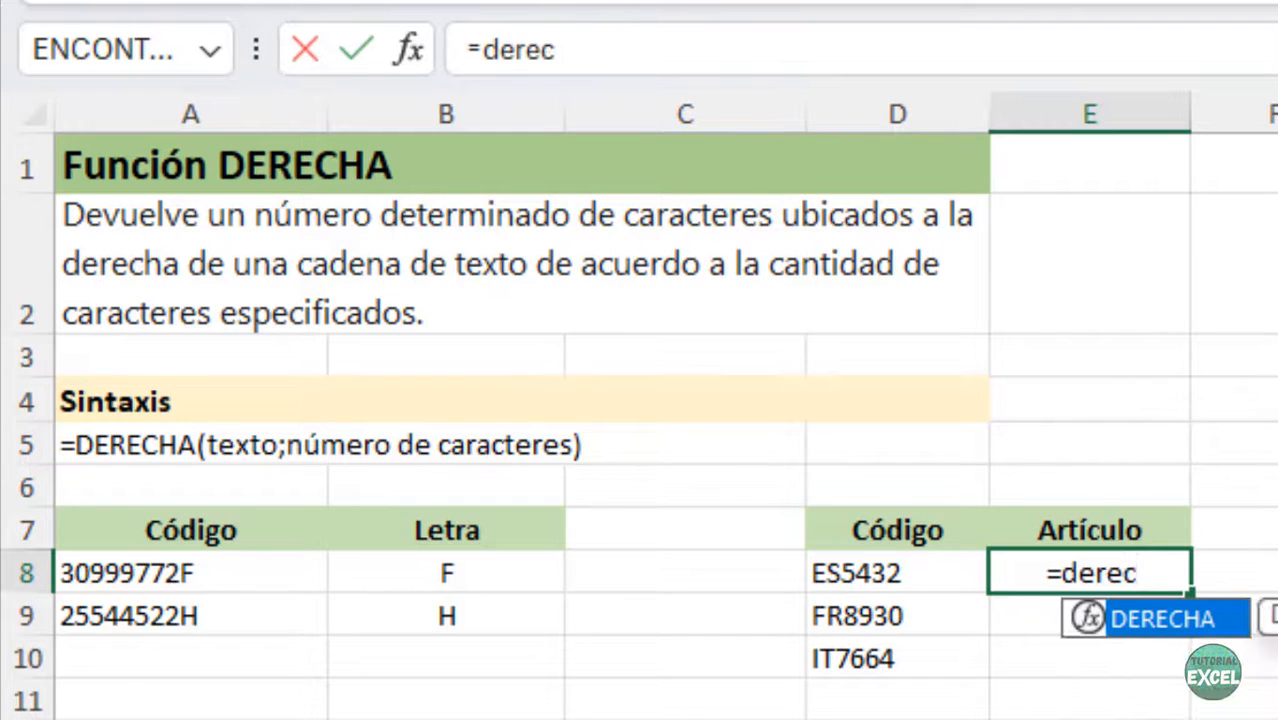
pyautogui.write('ha(')
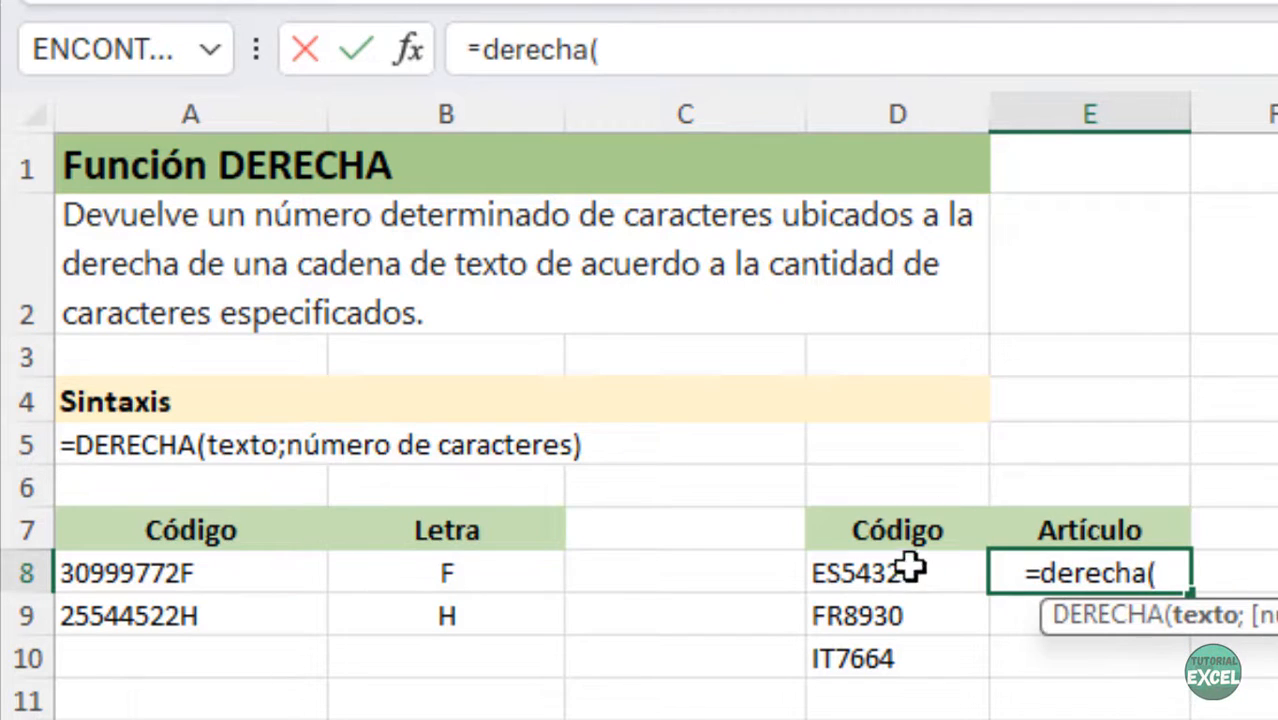
pyautogui.click(912, 568)
pyautogui.write(';')
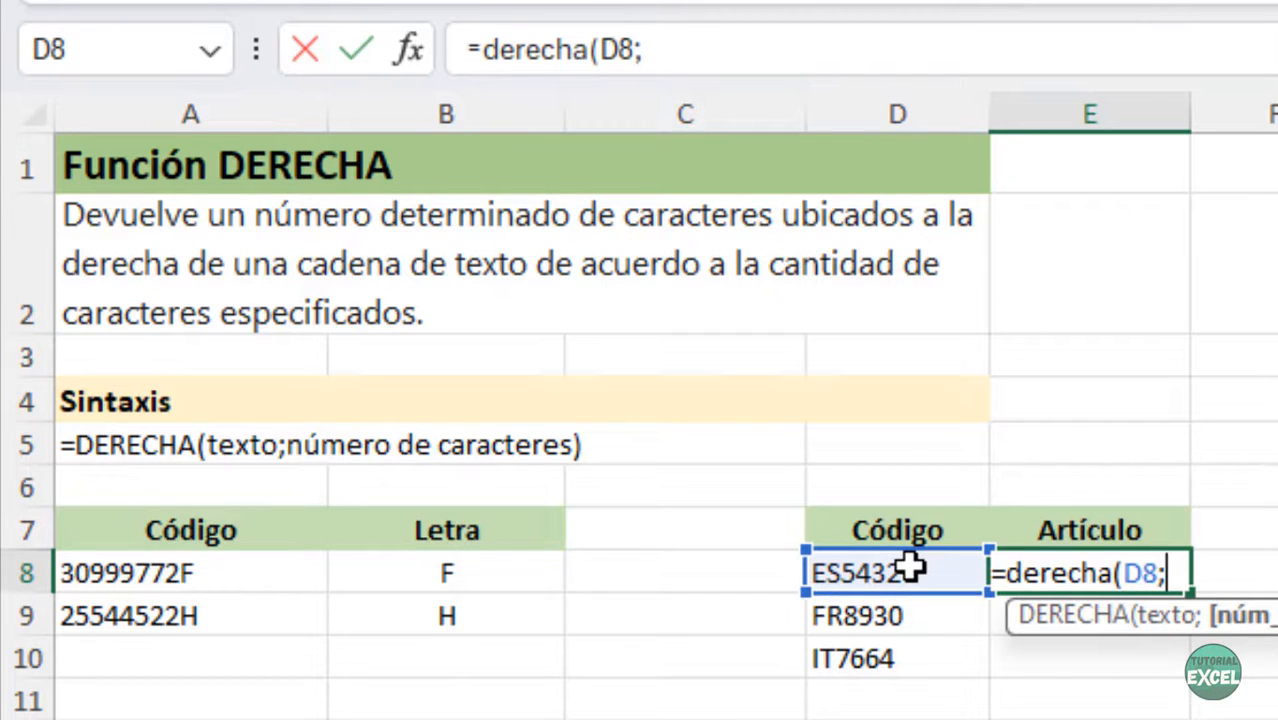
pyautogui.write('4)')
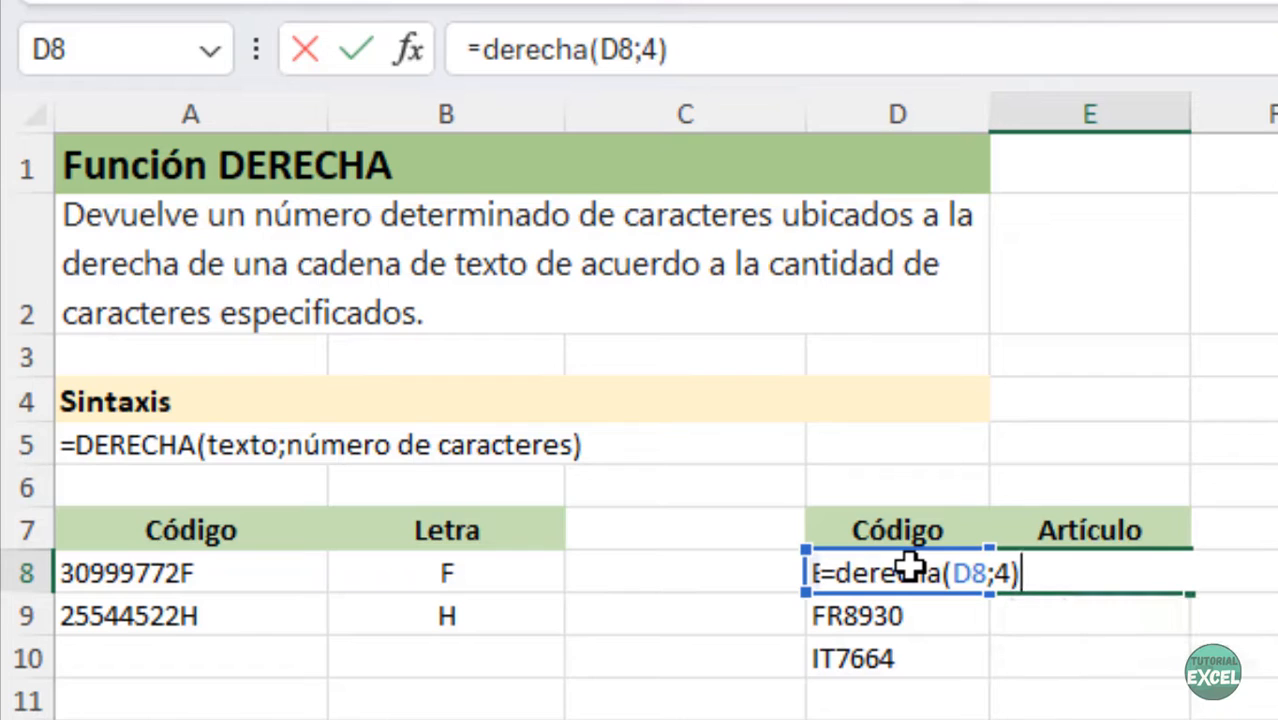
pyautogui.press('Return')
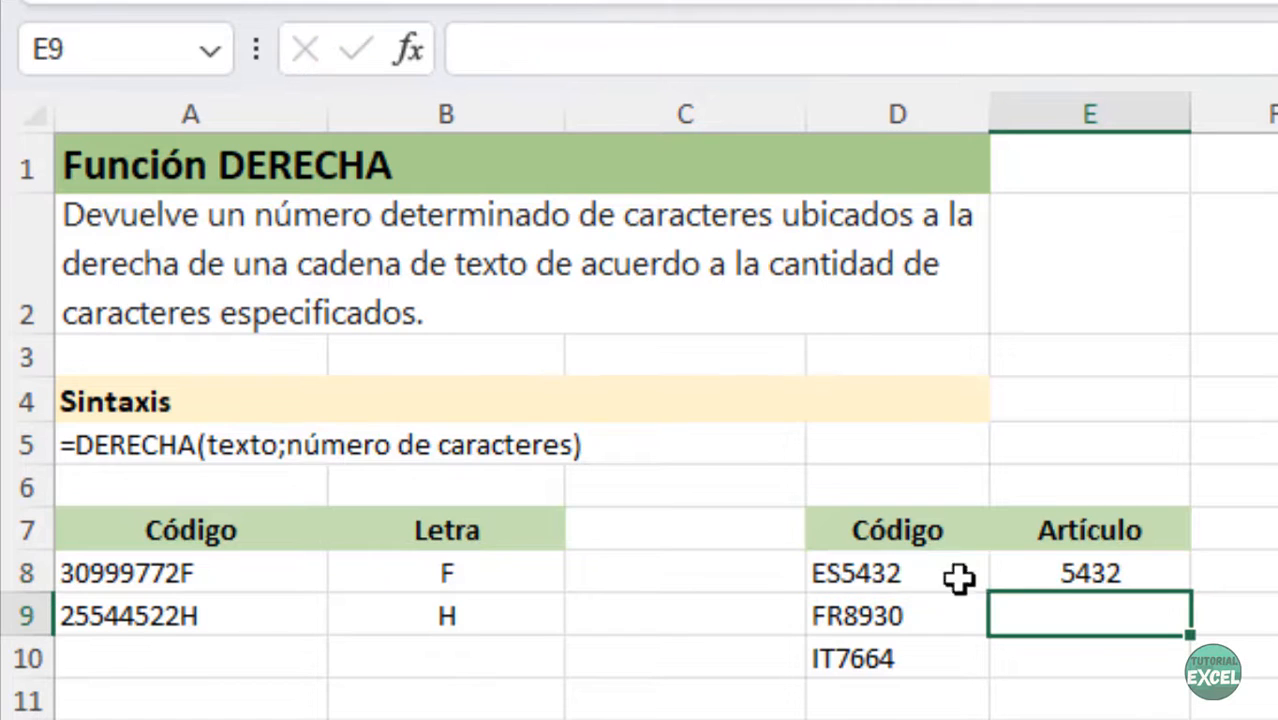
pyautogui.click(1124, 580)
pyautogui.moveTo(1190, 592); pyautogui.dragTo(1186, 660)
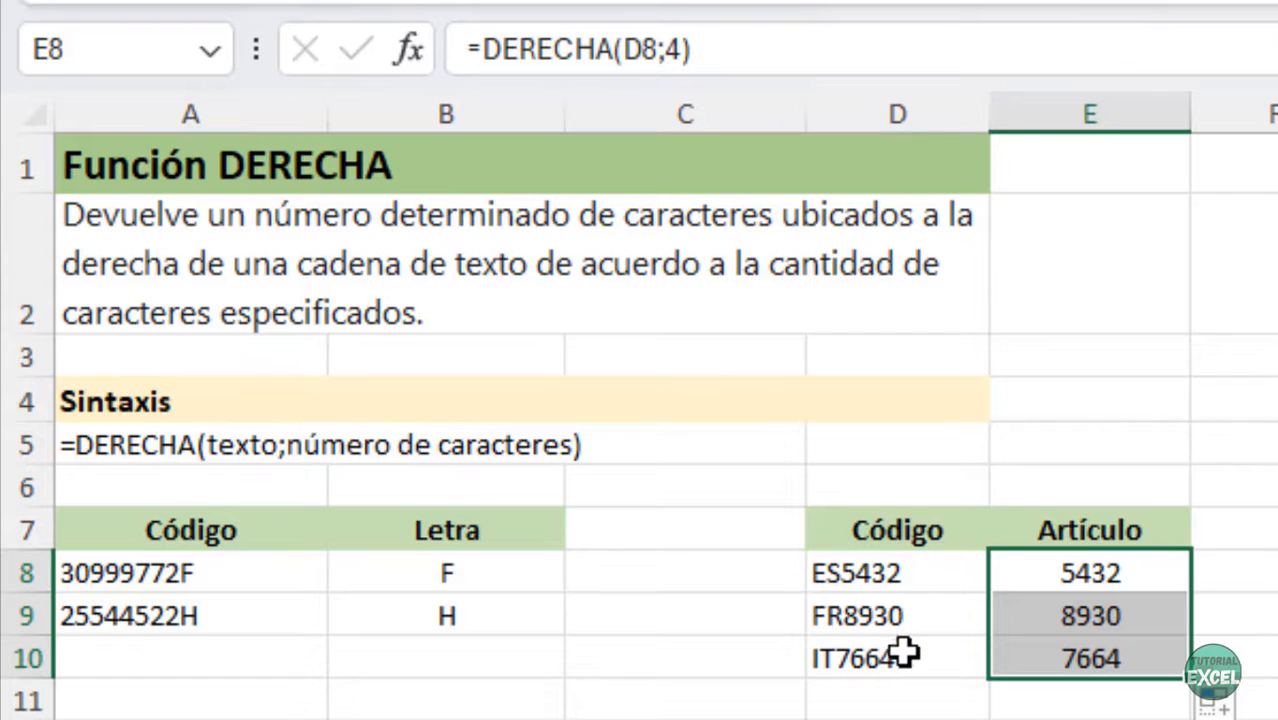
pyautogui.click(695, 532)
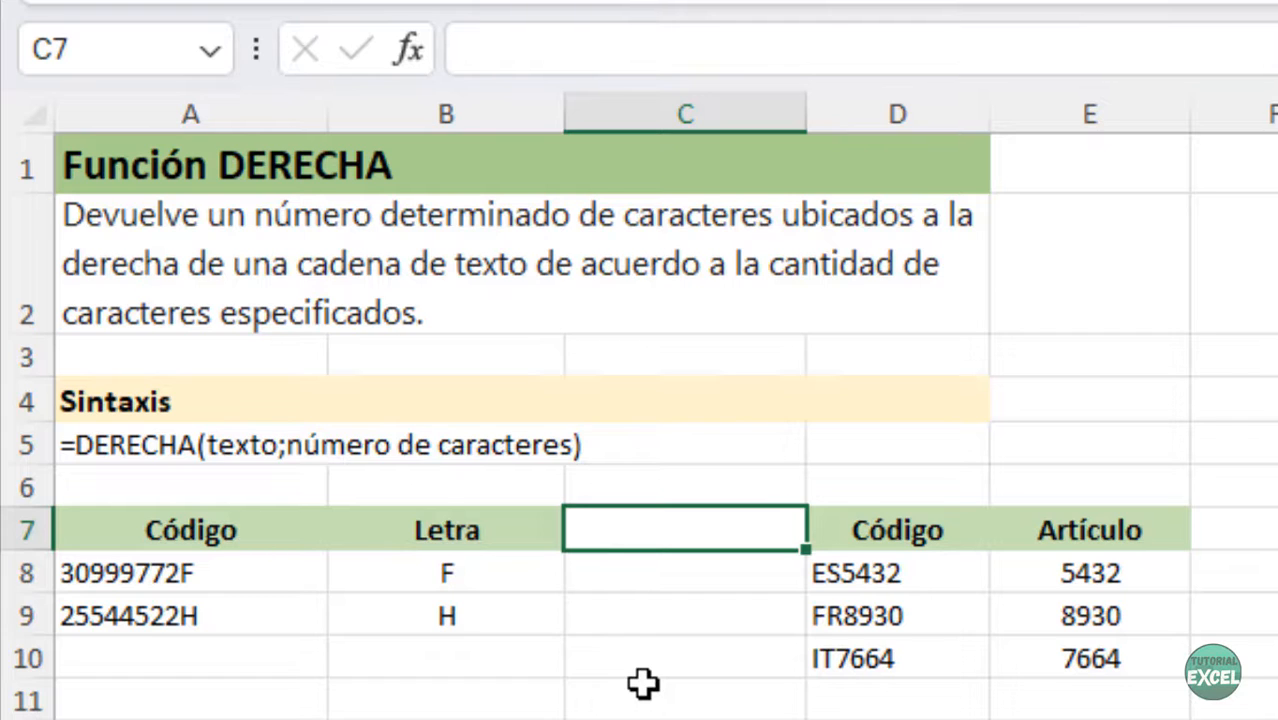
# - Scroll down to the Usuario/Apellido table and select helper cell C14
pyautogui.scroll(-3, 643, 684)
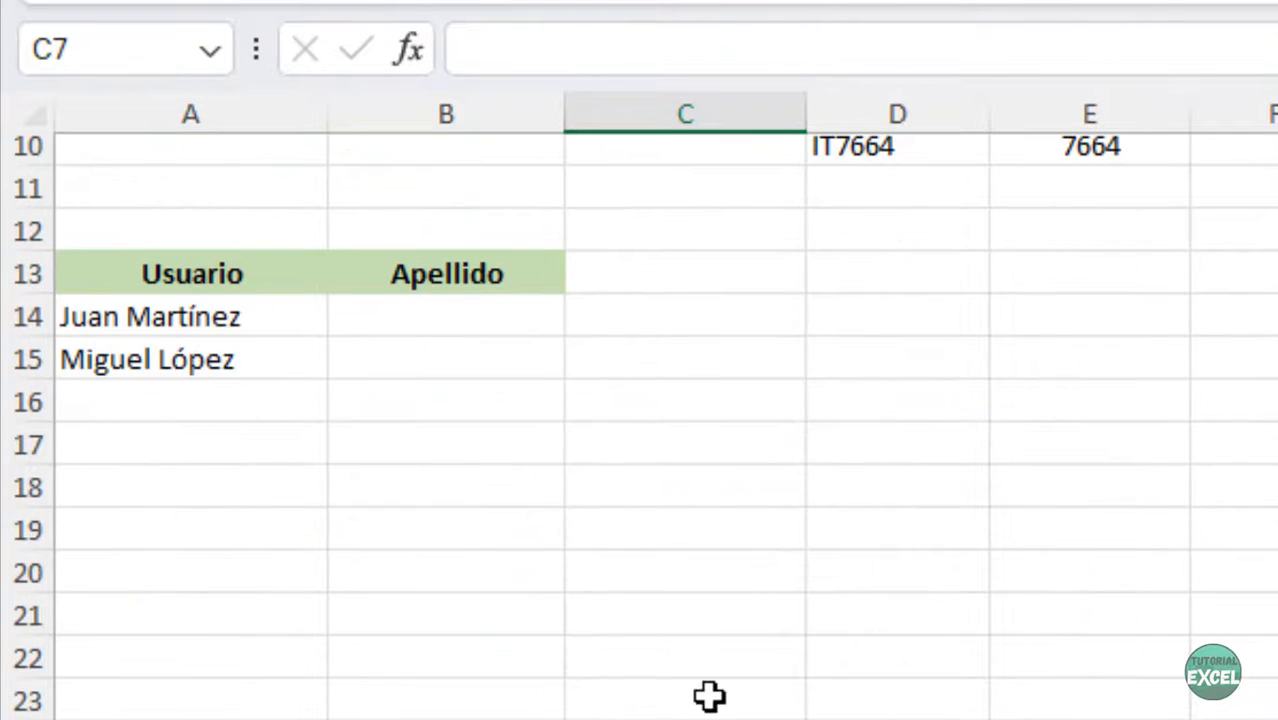
pyautogui.scroll(-1, 643, 426)
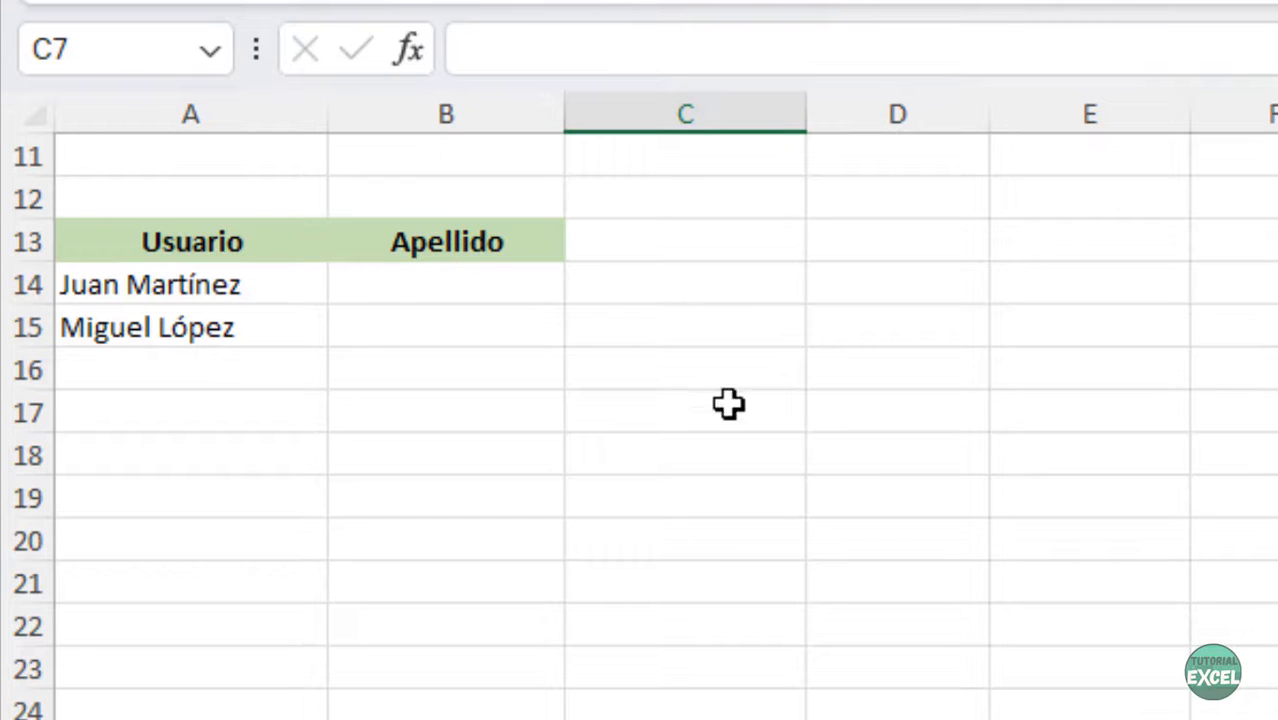
pyautogui.click(705, 279)
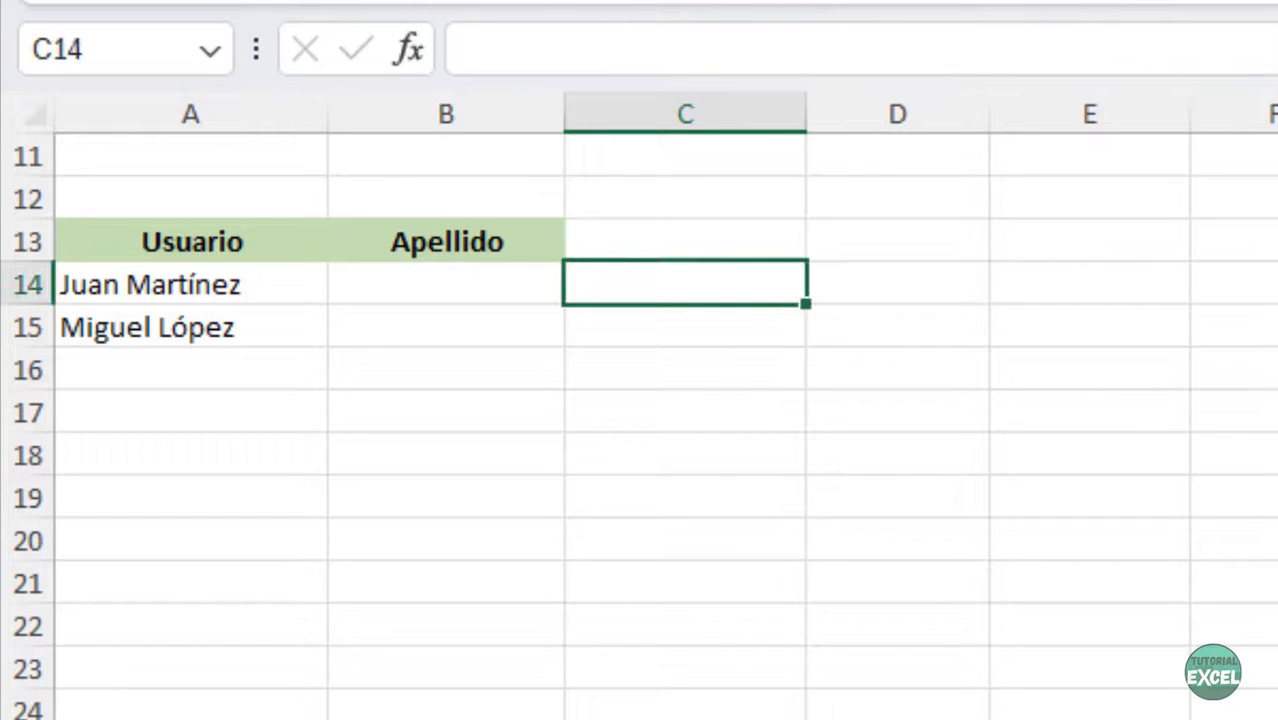
# - Enter =LARGO(A14) in C14 to measure the first user's full name
pyautogui.write('=largo(')
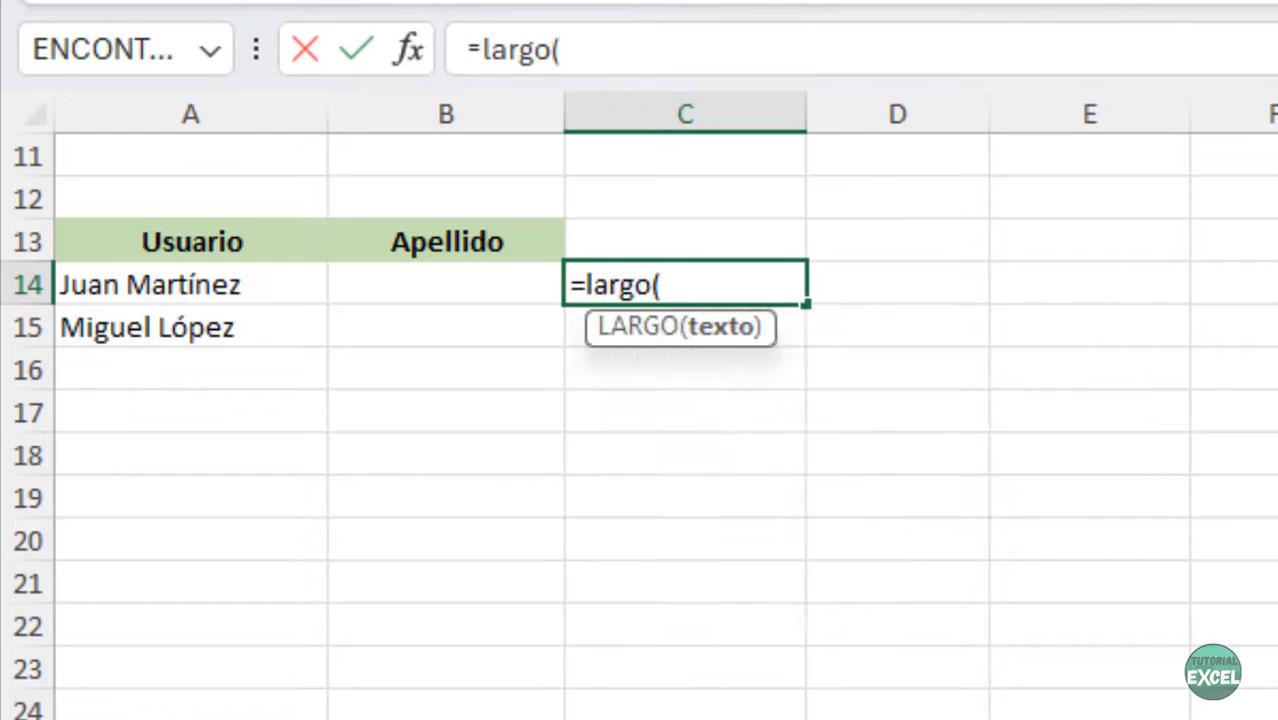
pyautogui.click(225, 285)
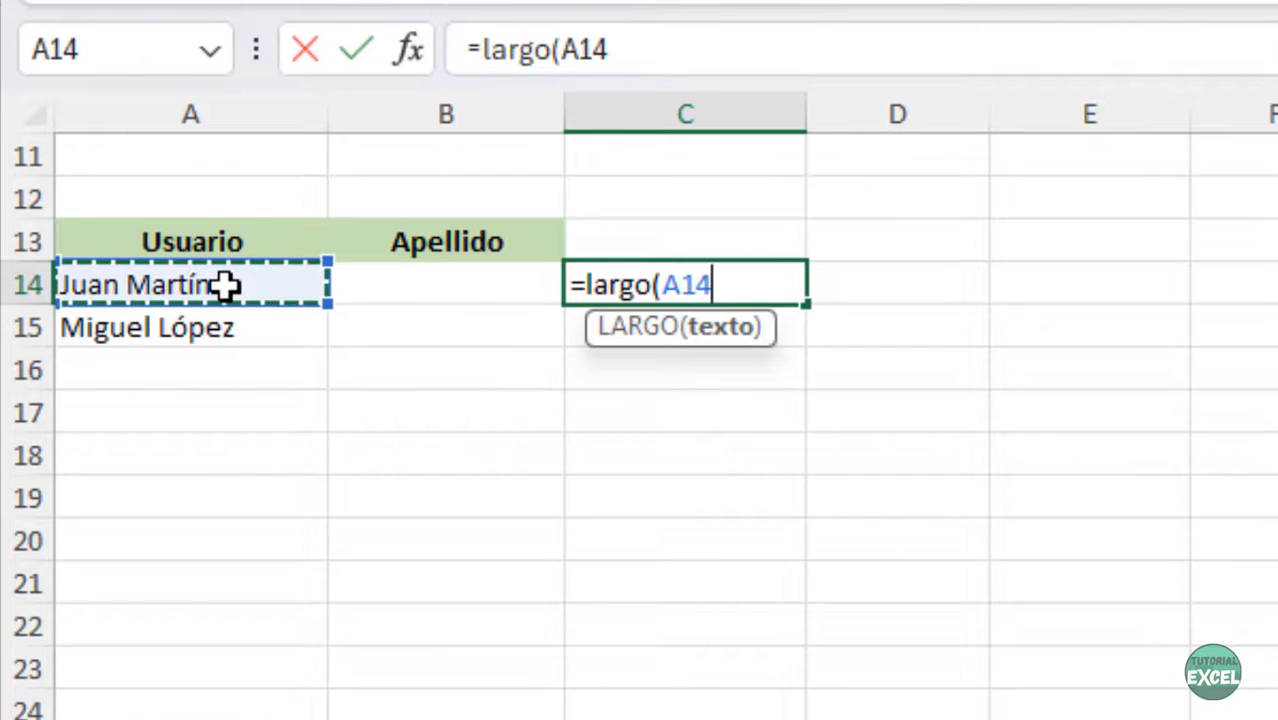
pyautogui.write(')')
pyautogui.press('Return')
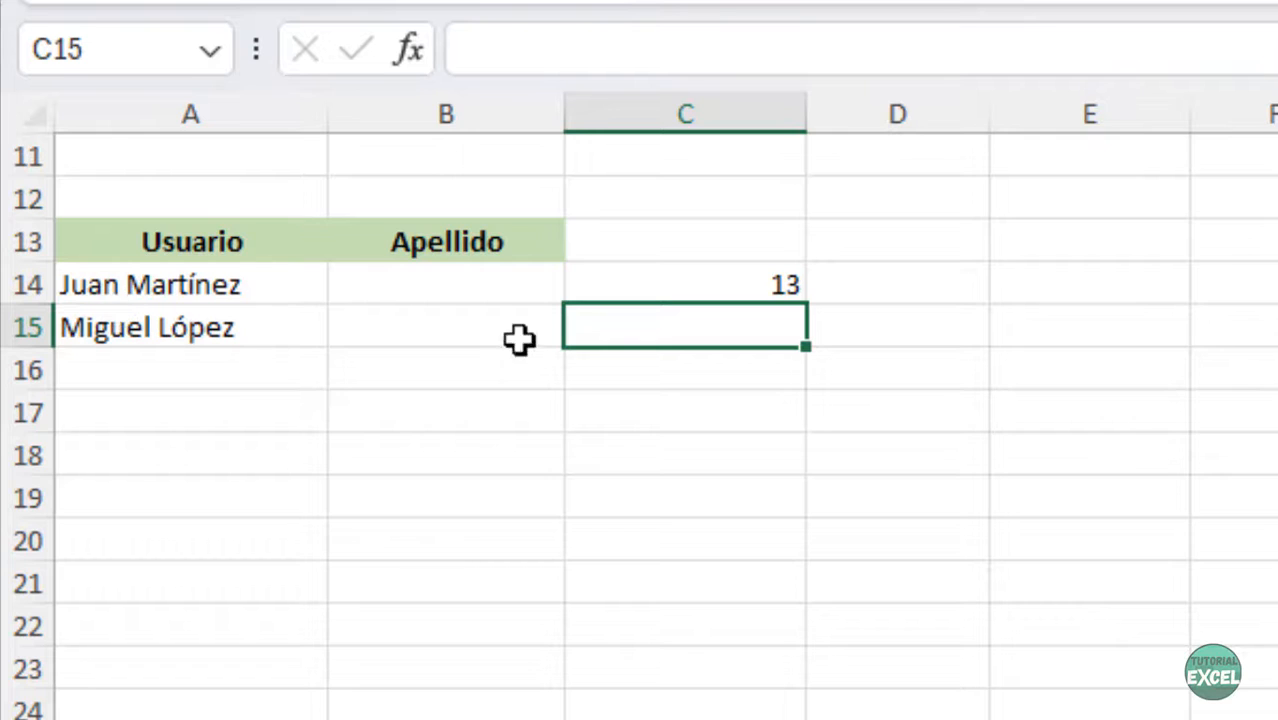
# - Extend it to =LARGO(A14)-HALLAR(" ";A14) and fill to C15, giving 8 and 5
pyautogui.click(633, 285)
pyautogui.click(731, 34)
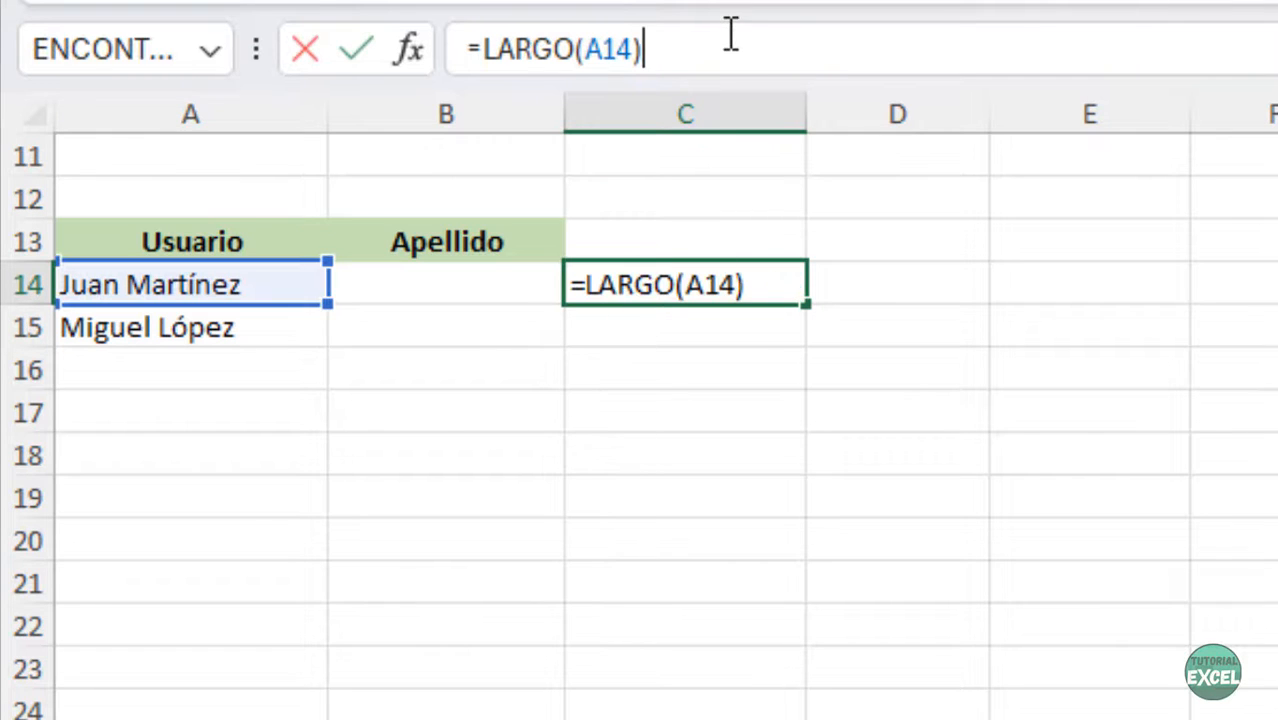
pyautogui.write('-hallar("')
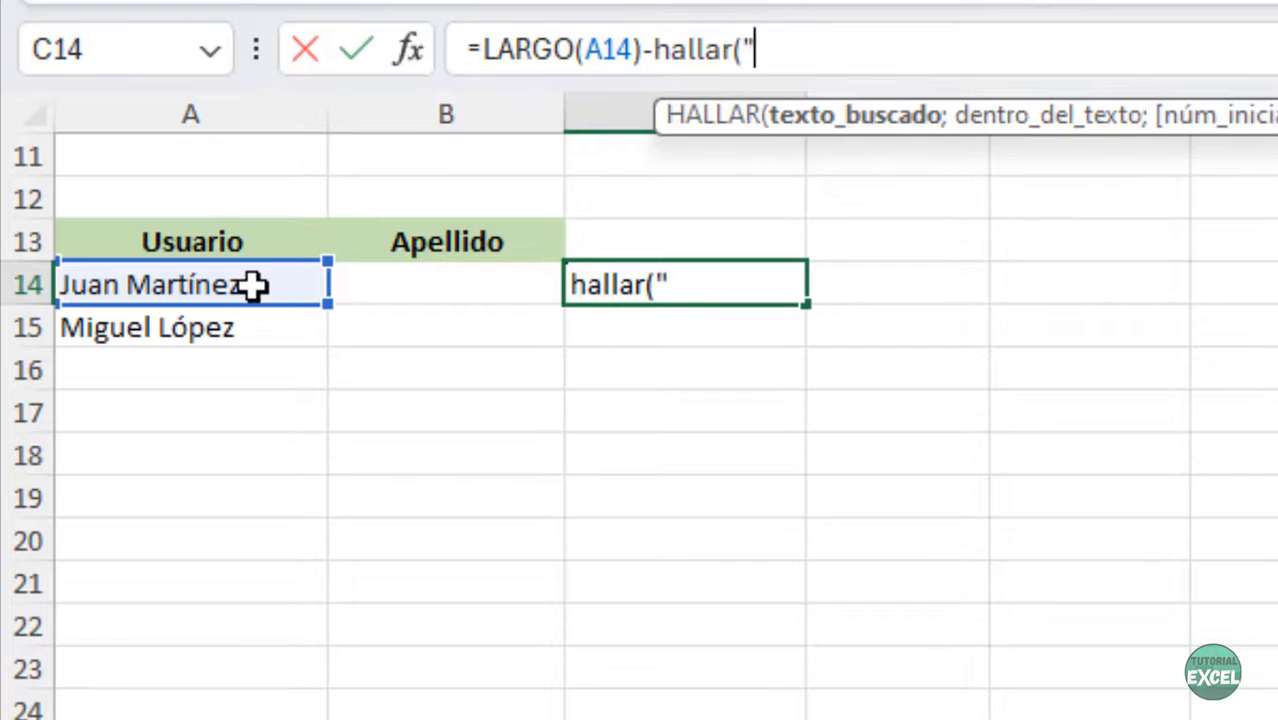
pyautogui.write(' ";')
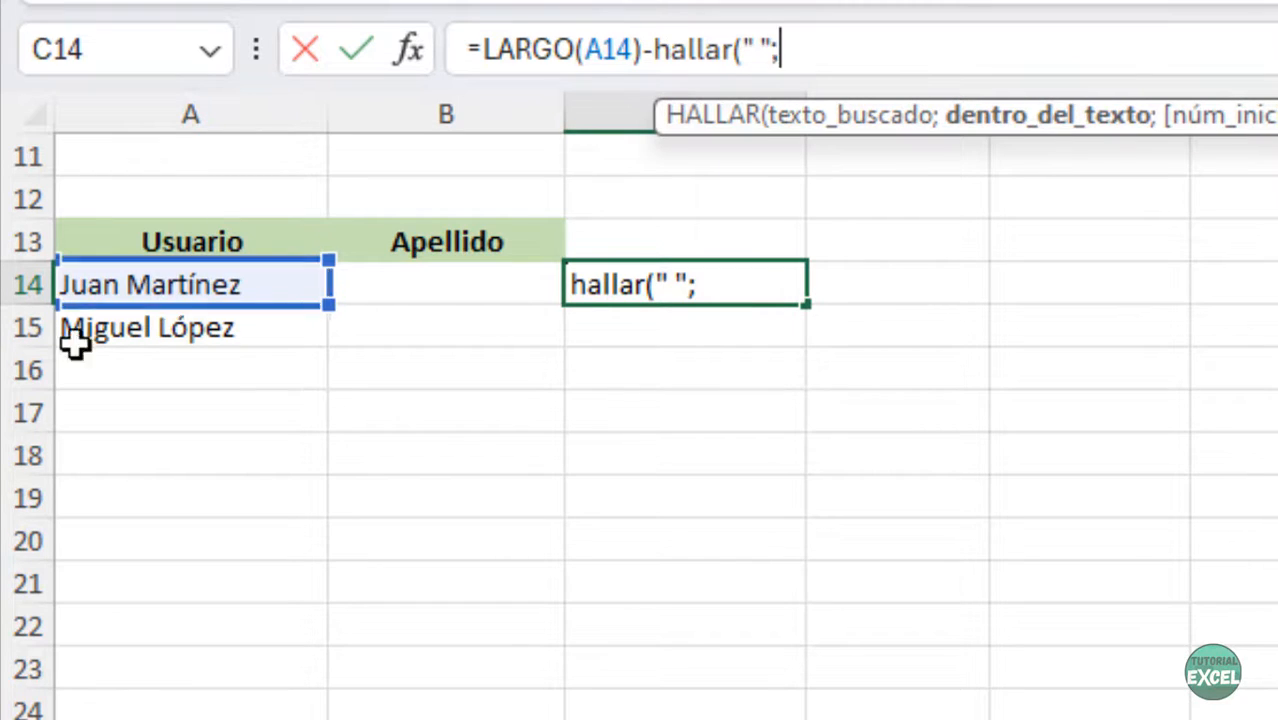
pyautogui.click(193, 284)
pyautogui.write(')')
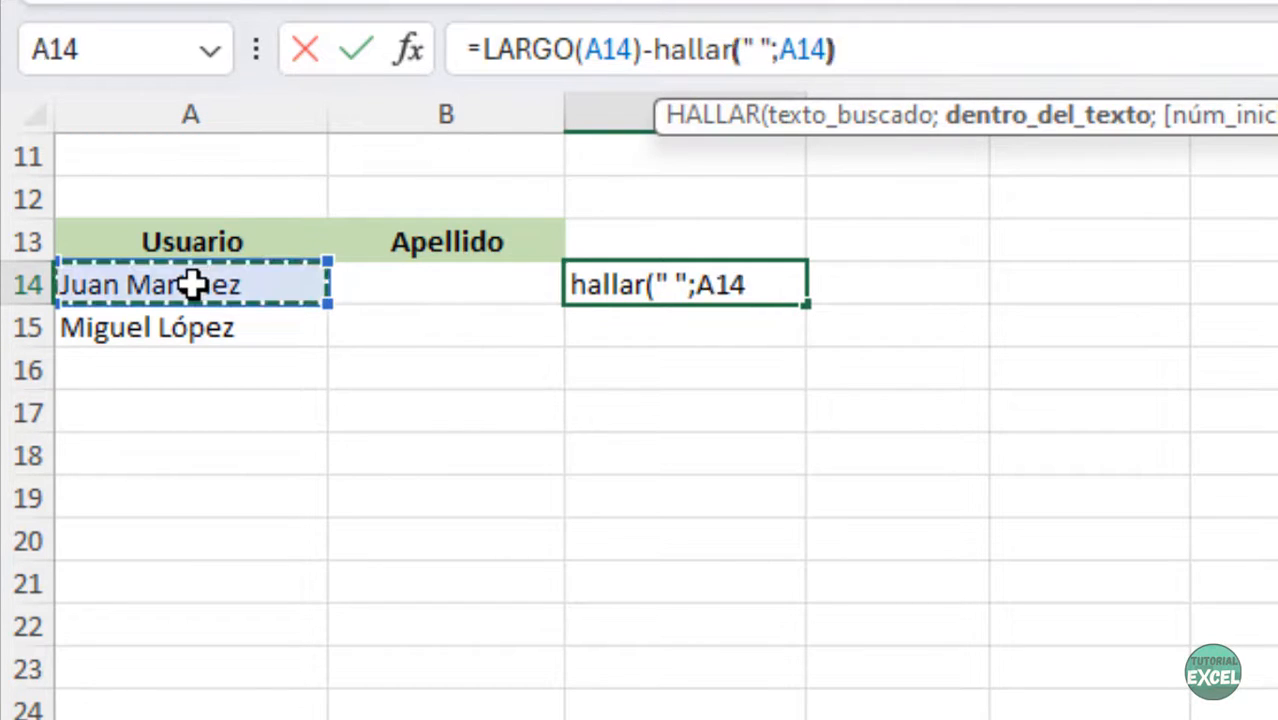
pyautogui.press('Return')
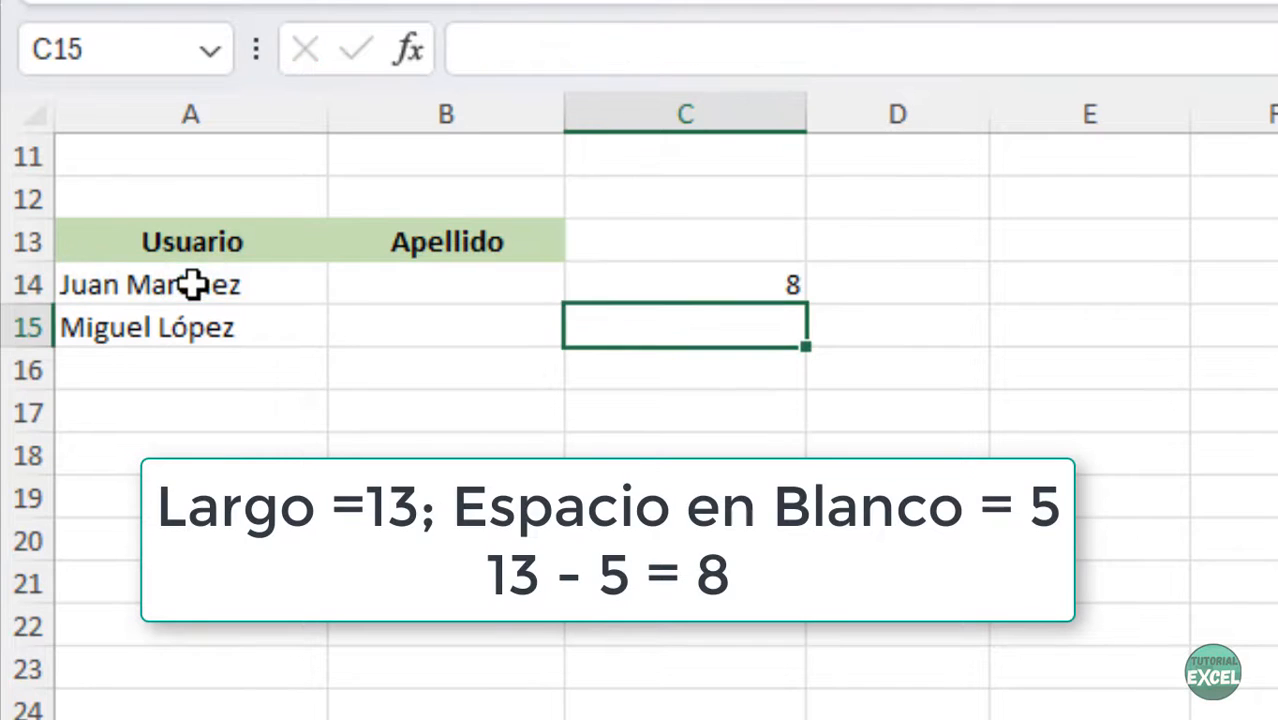
pyautogui.click(790, 292)
pyautogui.doubleClick(808, 306)
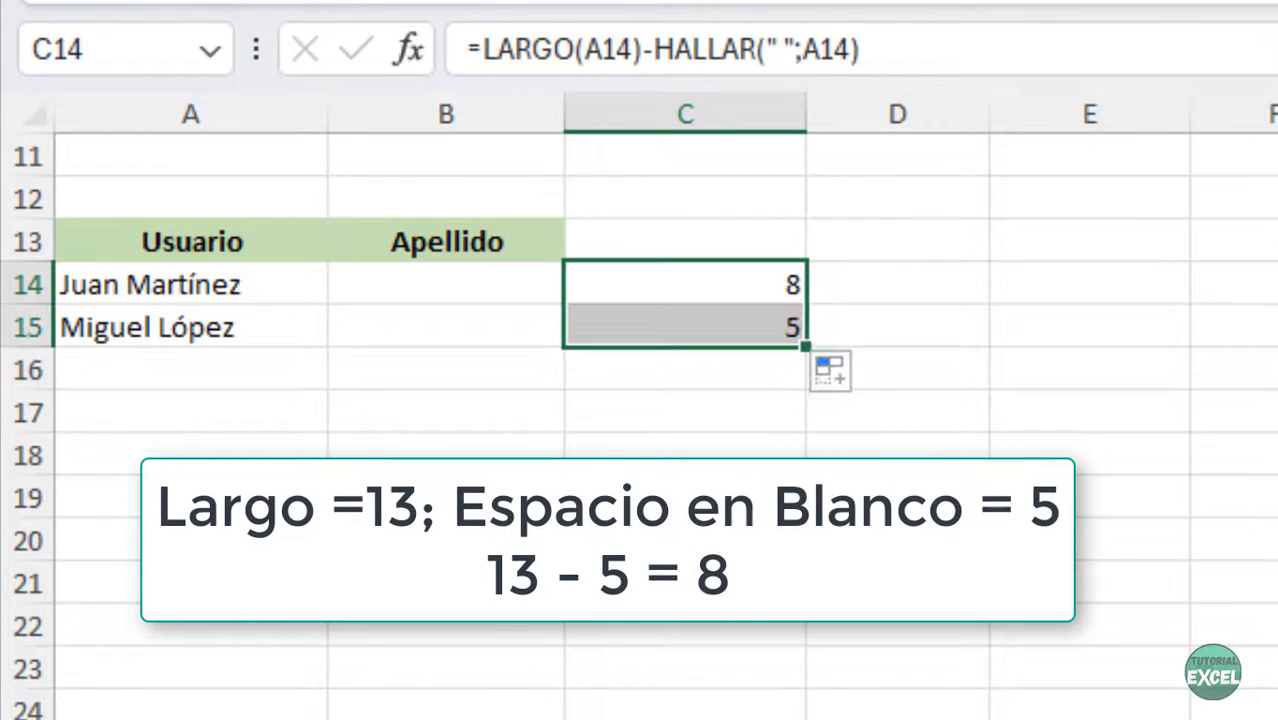
# - Copy the LARGO(A14)-HALLAR(" ";A14) expression from the formula bar
pyautogui.click(428, 286)
pyautogui.click(730, 286)
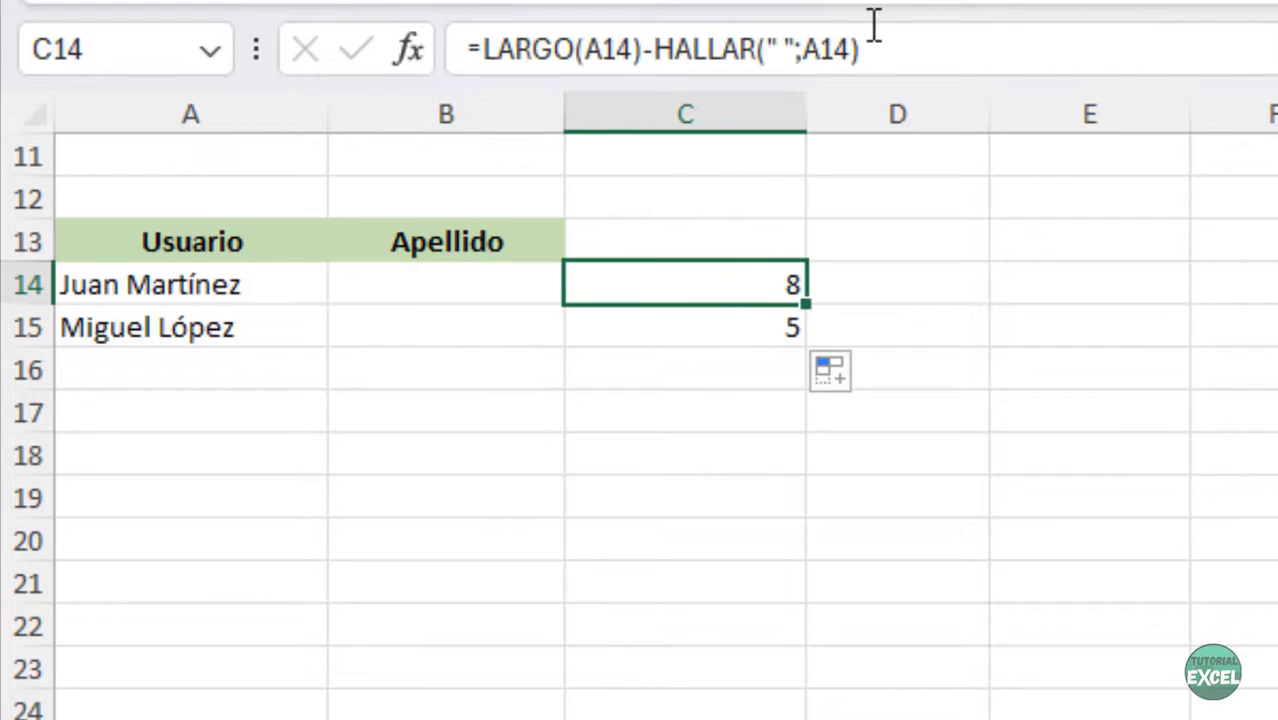
pyautogui.moveTo(885, 48); pyautogui.dragTo(483, 52)
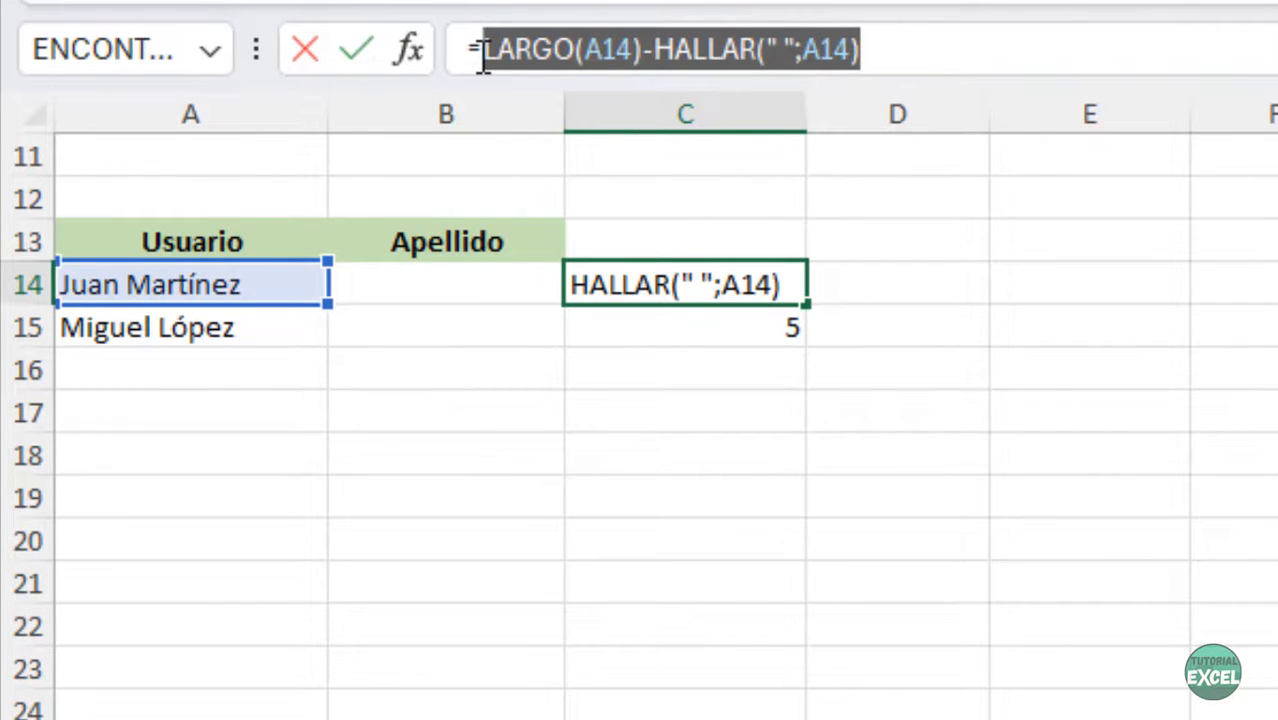
pyautogui.press('Escape')
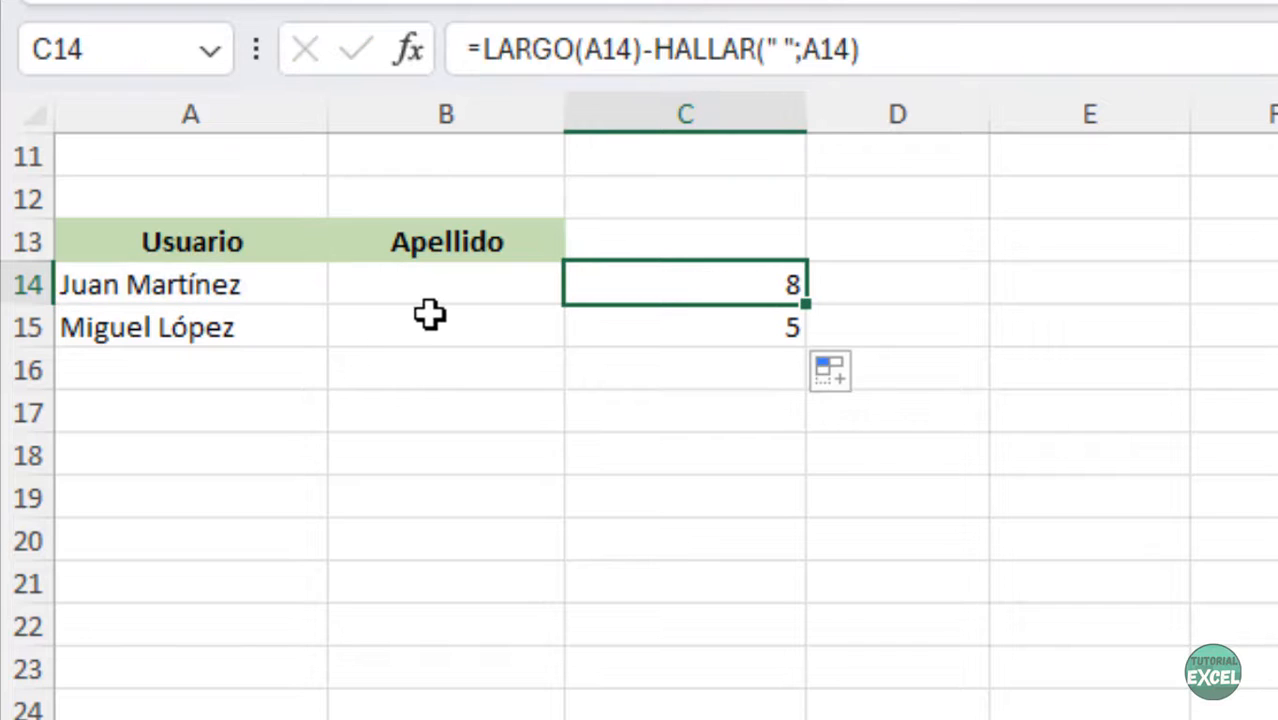
pyautogui.press('Left')
# - Enter =DERECHA(A14;LARGO(A14)-HALLAR(" ";A14)) in B14 using the pasted expression
pyautogui.write('=')
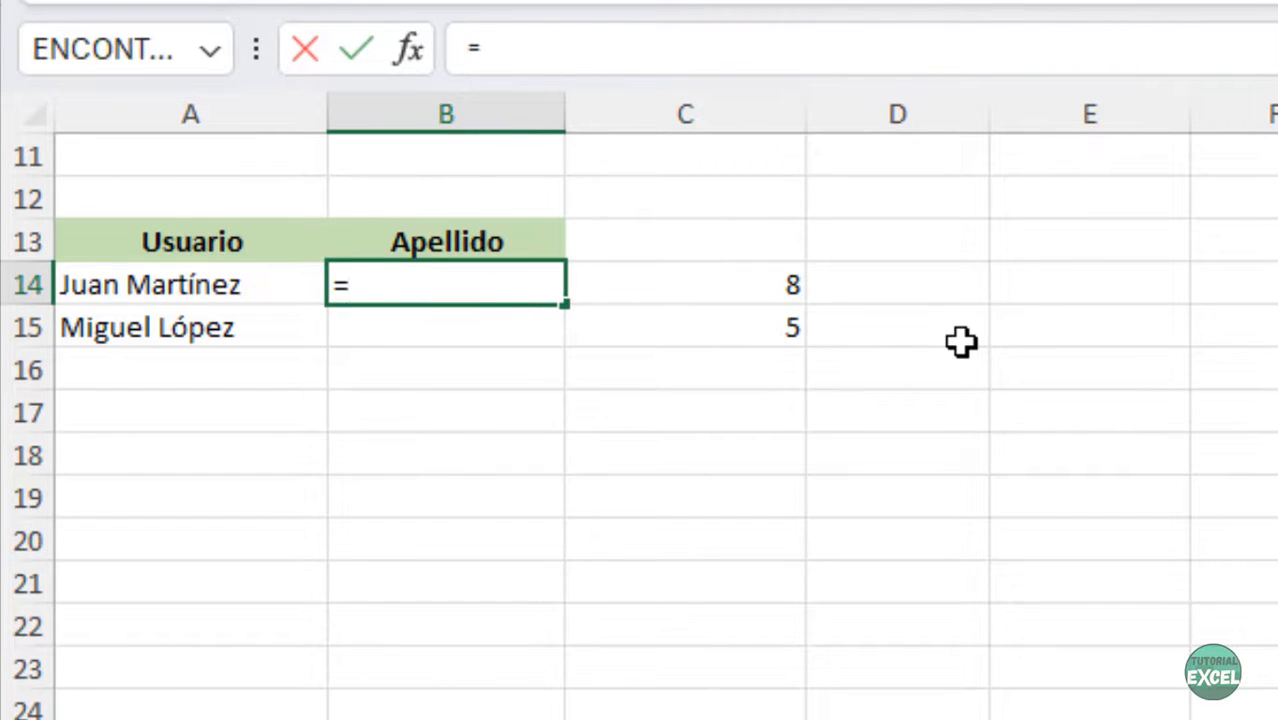
pyautogui.write('derecha(')
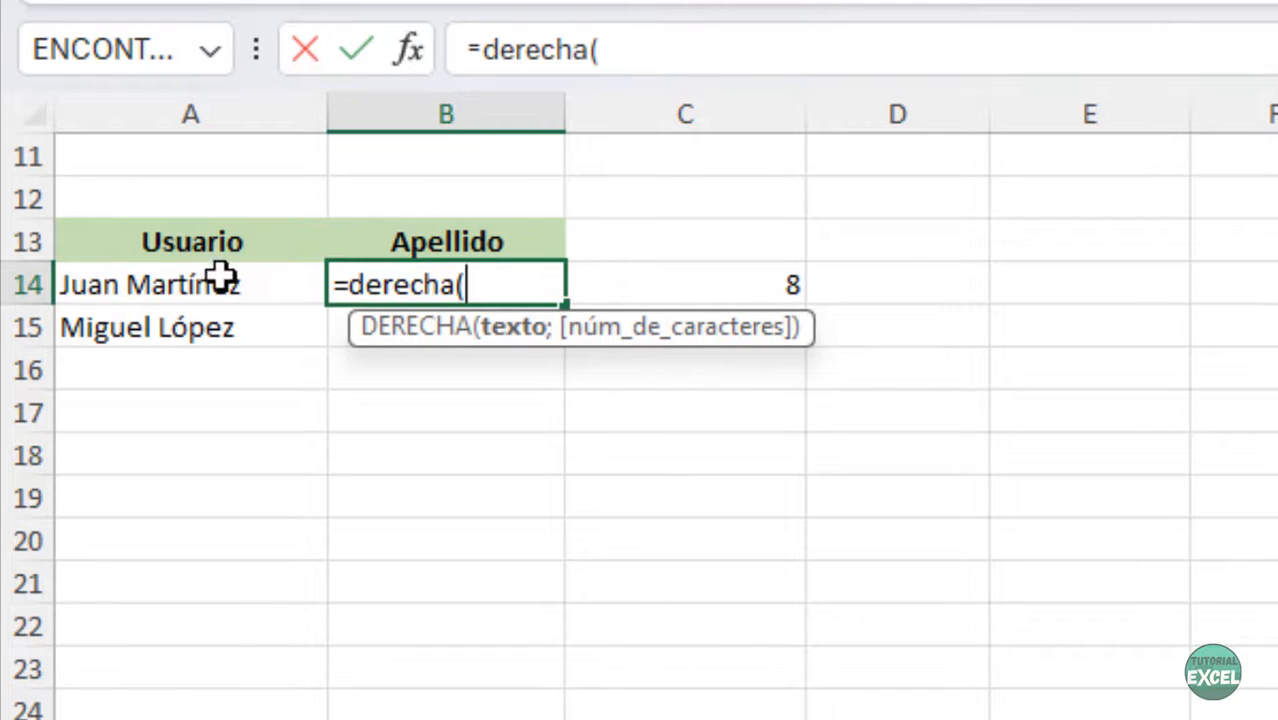
pyautogui.click(191, 289)
pyautogui.write(';')
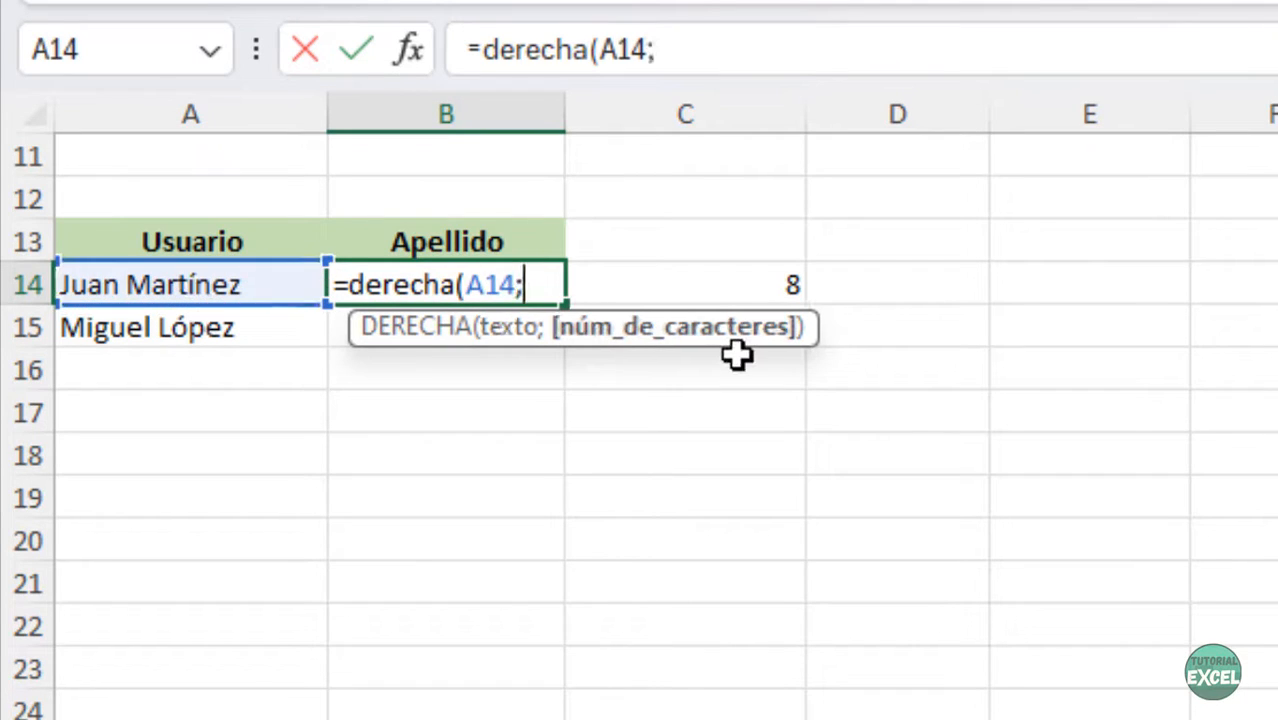
pyautogui.click(727, 38)
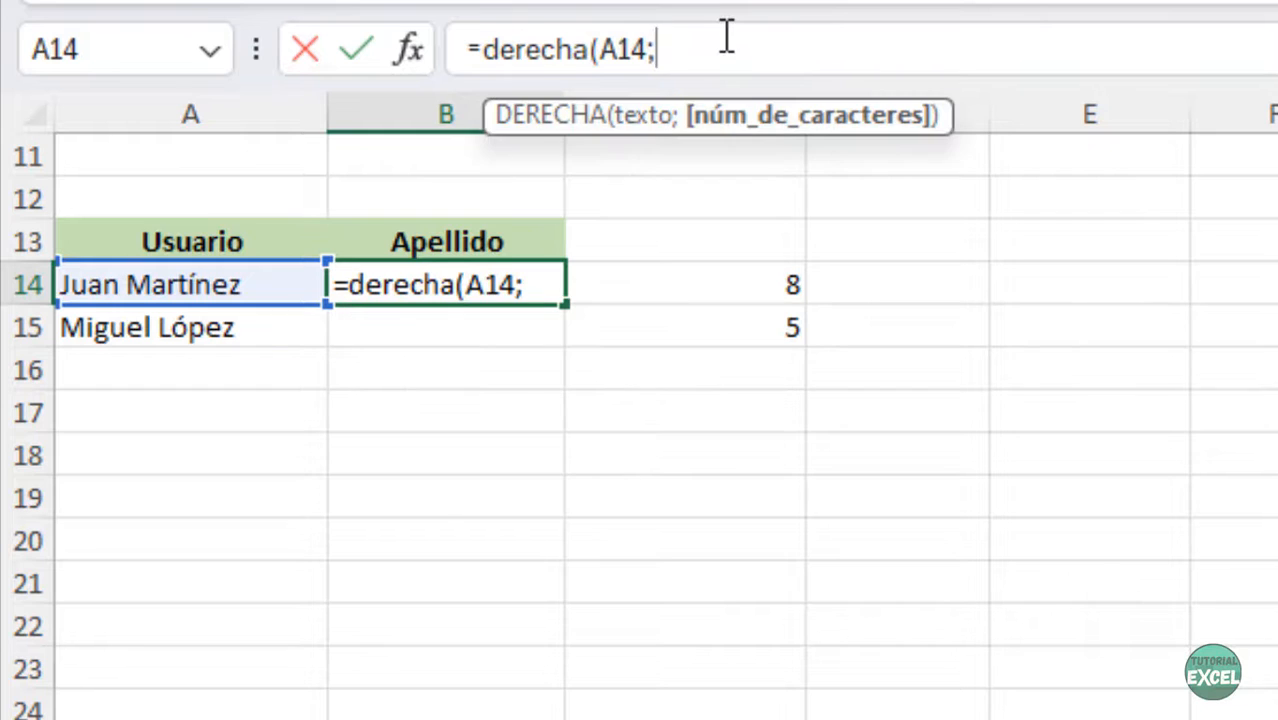
pyautogui.hotkey('ctrl', 'v')
pyautogui.write(')')
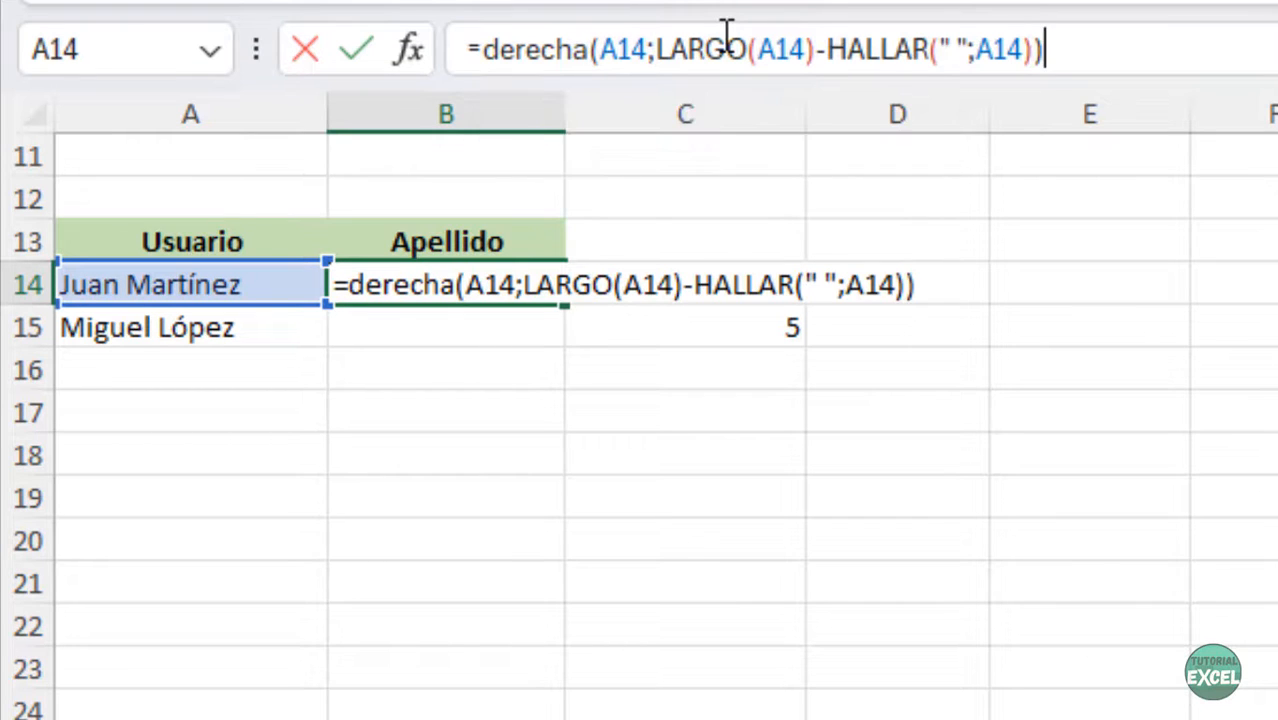
pyautogui.press('Return')
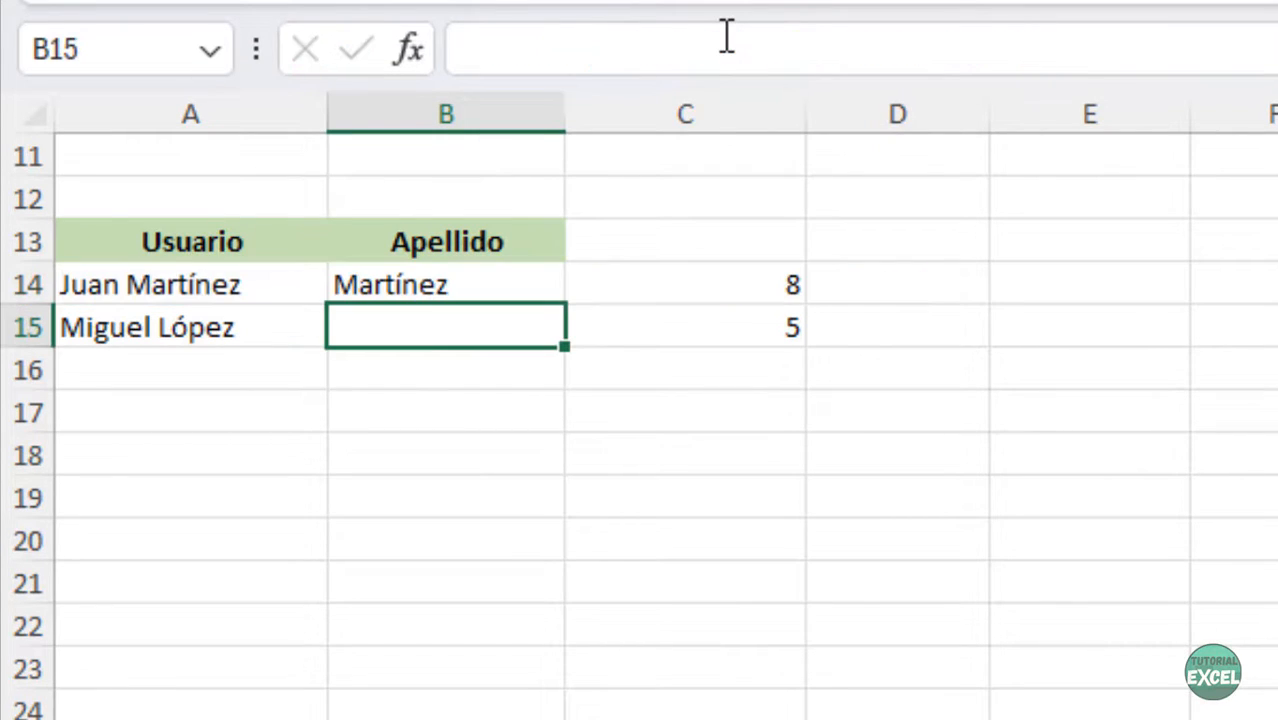
# - Copy the surname formula down to B15, giving Martínez and López
pyautogui.click(748, 286)
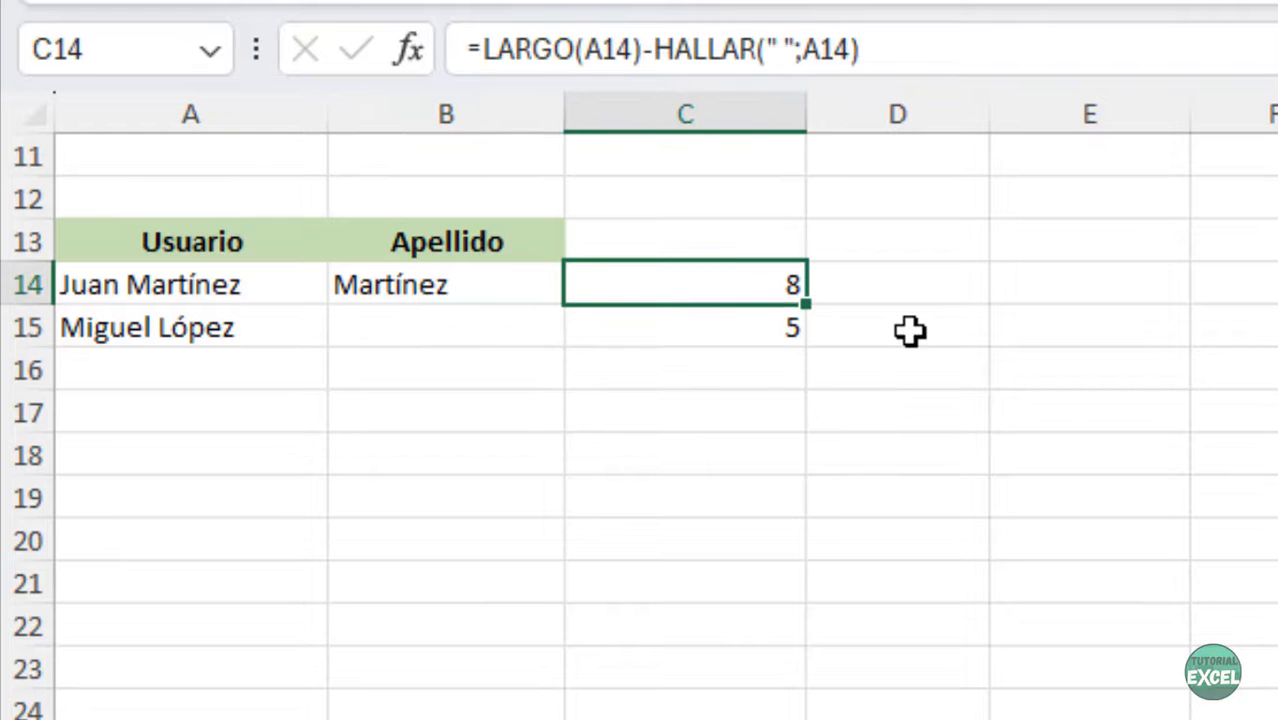
pyautogui.click(530, 285)
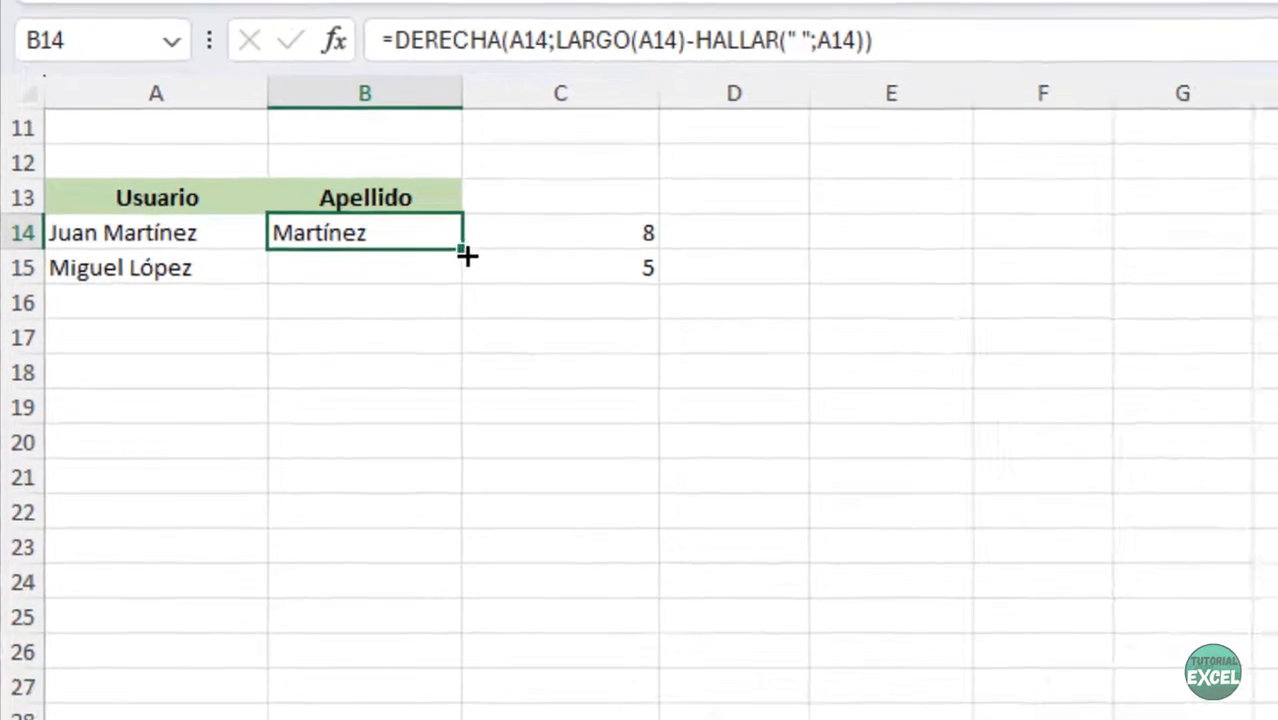
pyautogui.moveTo(463, 248); pyautogui.dragTo(468, 285)
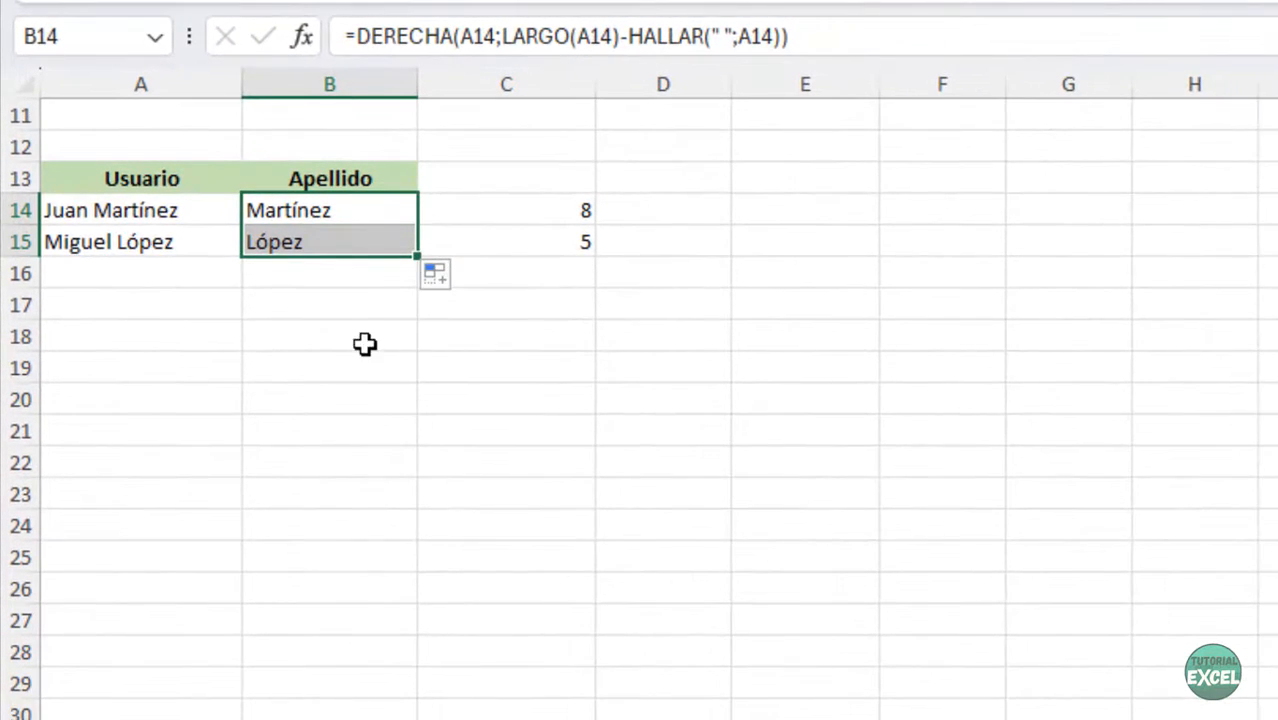
pyautogui.click(404, 375)
pyautogui.scroll(1, 458, 540)
pyautogui.scroll(3, 660, 465)
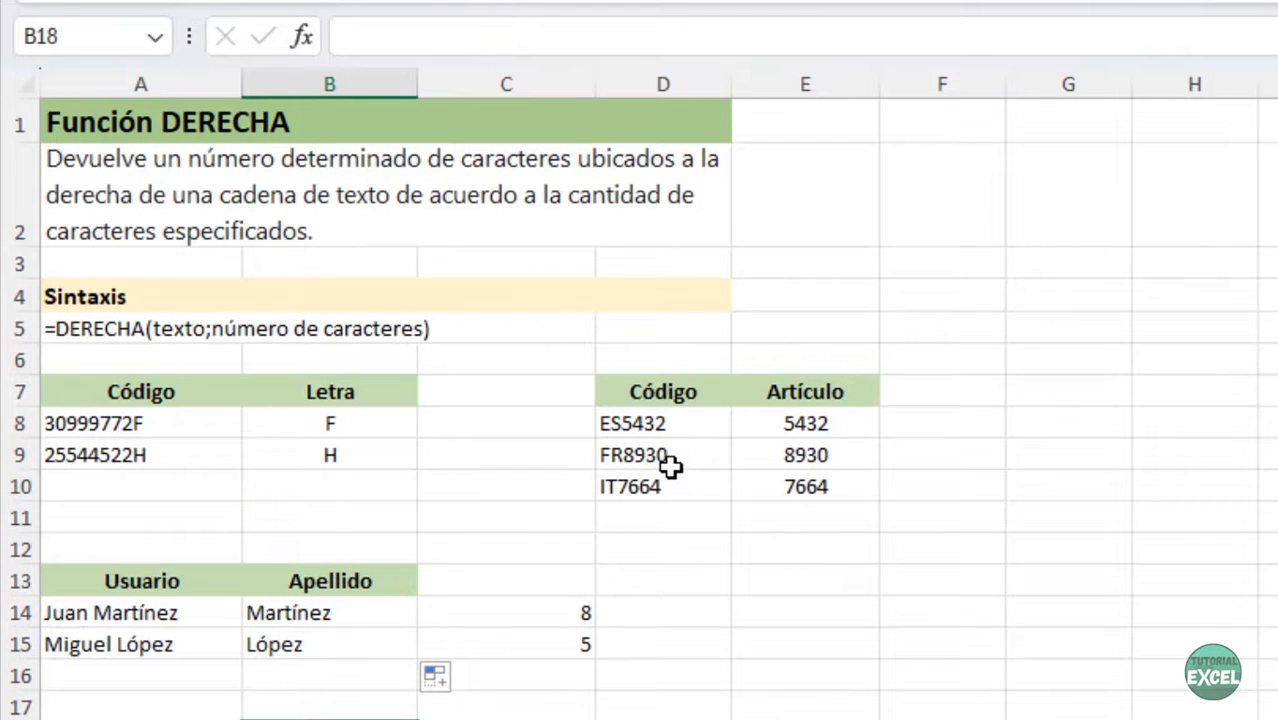